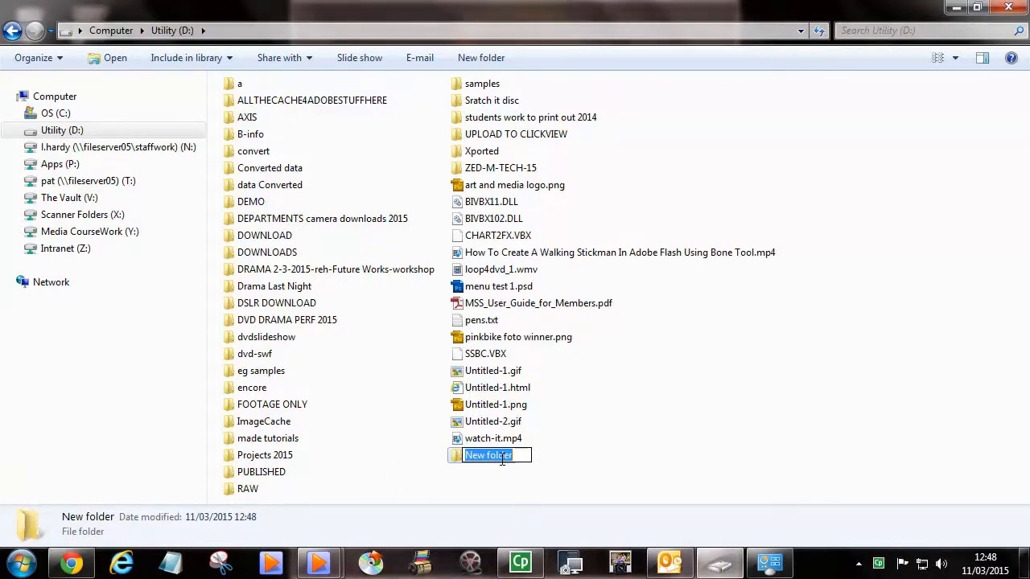
# - Name the new folder on the D: drive "name number" and open it
pyautogui.write('na')
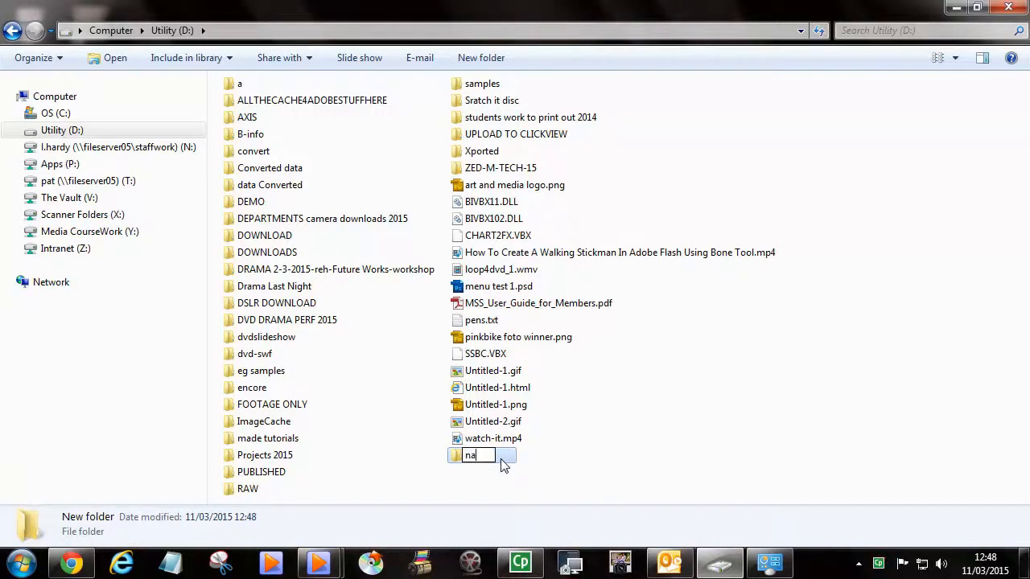
pyautogui.write('me numbe')
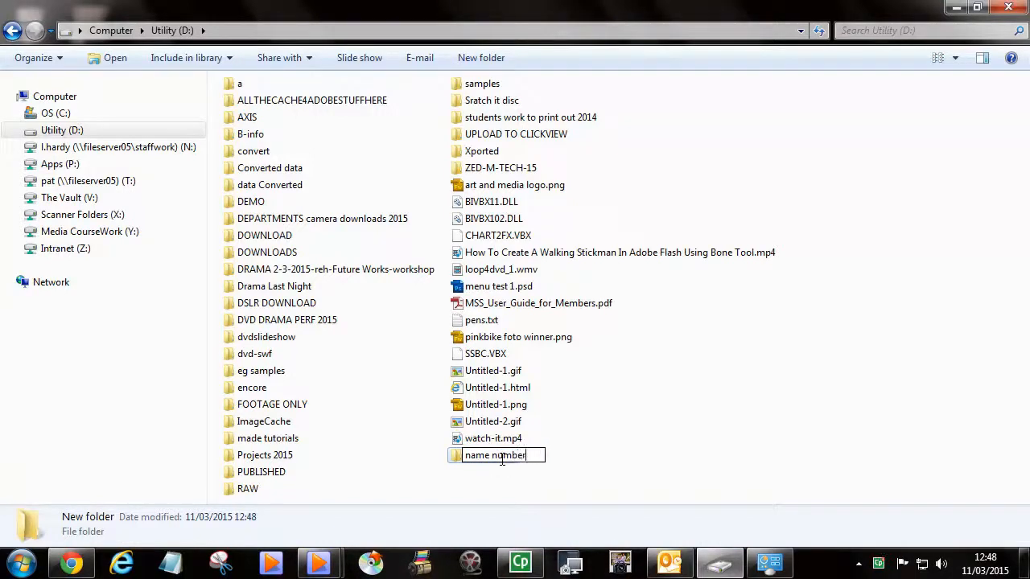
pyautogui.write('r')
pyautogui.press('Return')
pyautogui.doubleClick(457, 457)
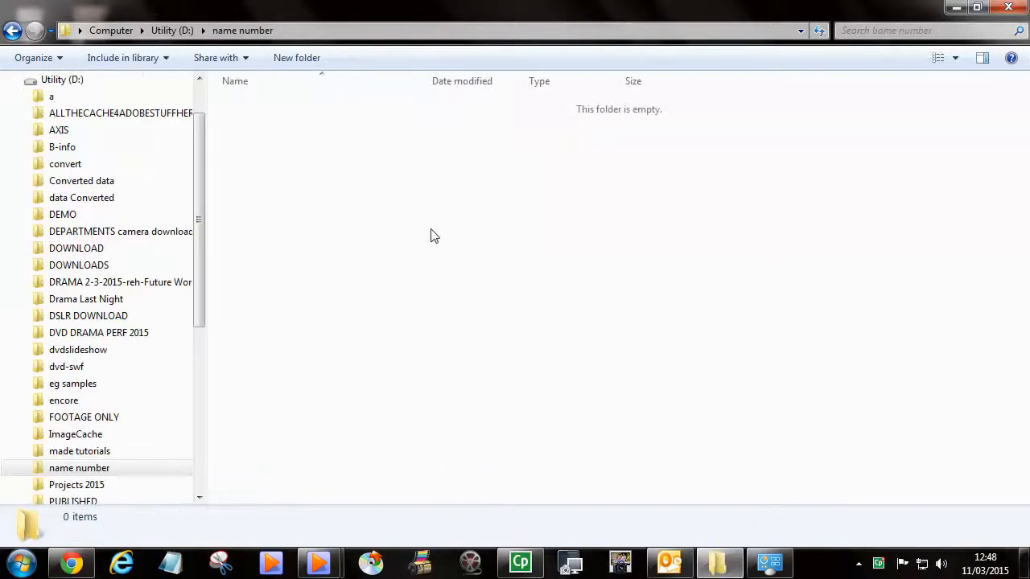
# - Create a subfolder named "encore project" inside the name number folder
pyautogui.click(296, 58)
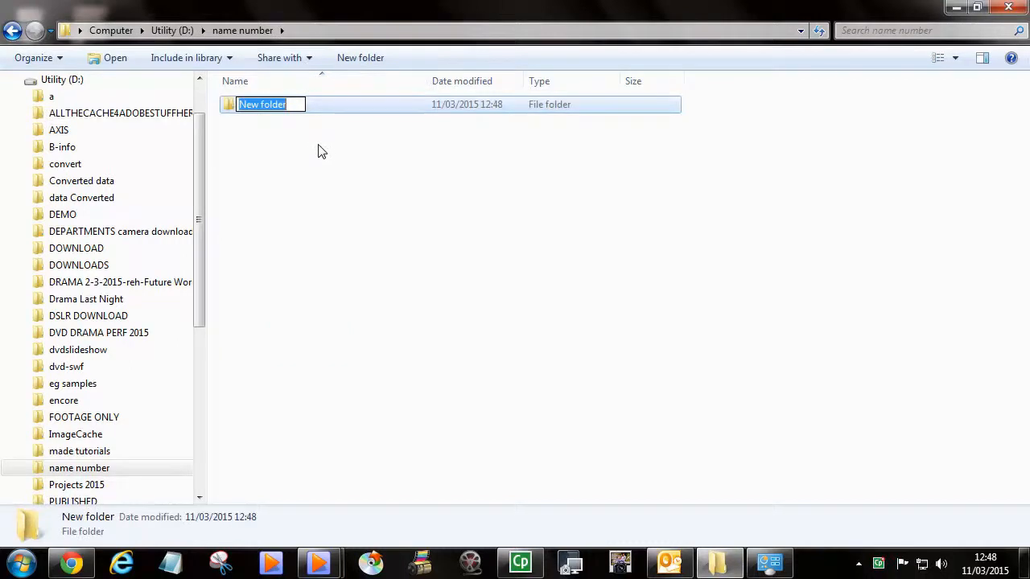
pyautogui.write('enc')
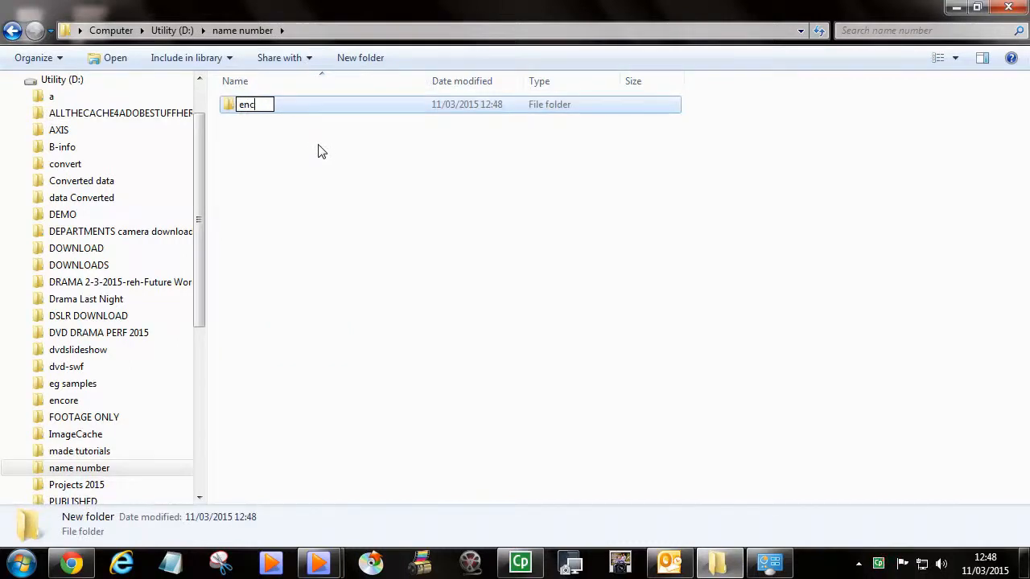
pyautogui.write('ore')
pyautogui.write(' p')
pyautogui.write('r')
pyautogui.write('ojr')
pyautogui.write('ect')
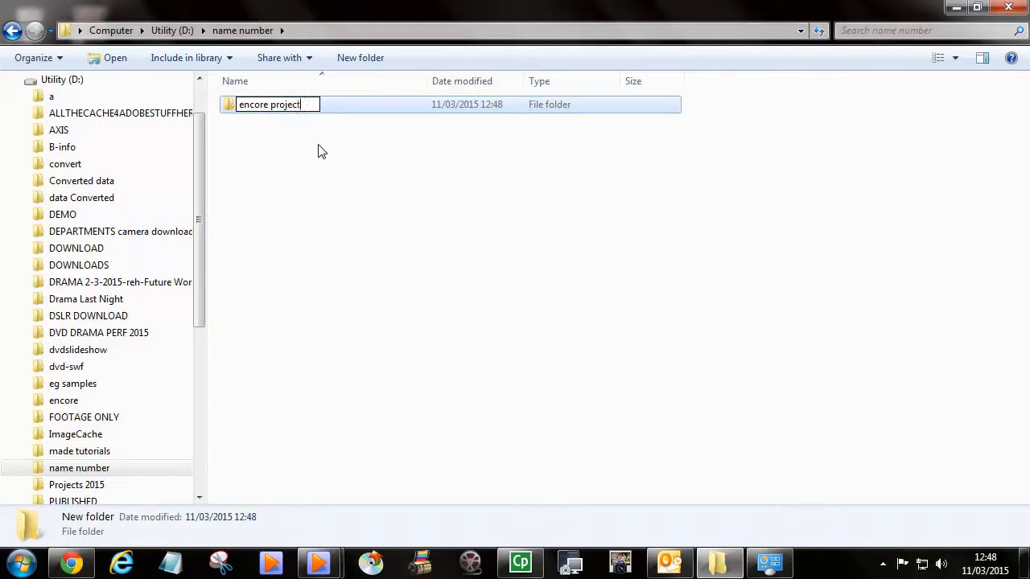
pyautogui.click(318, 151)
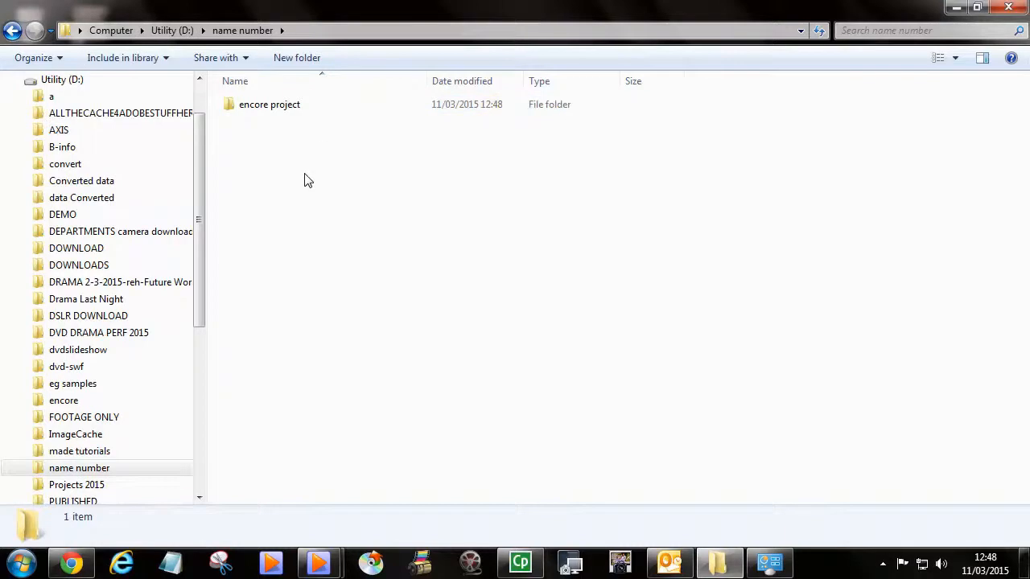
# - Create a second subfolder named "encore cash" alongside the encore project folder
pyautogui.rightClick(307, 175)
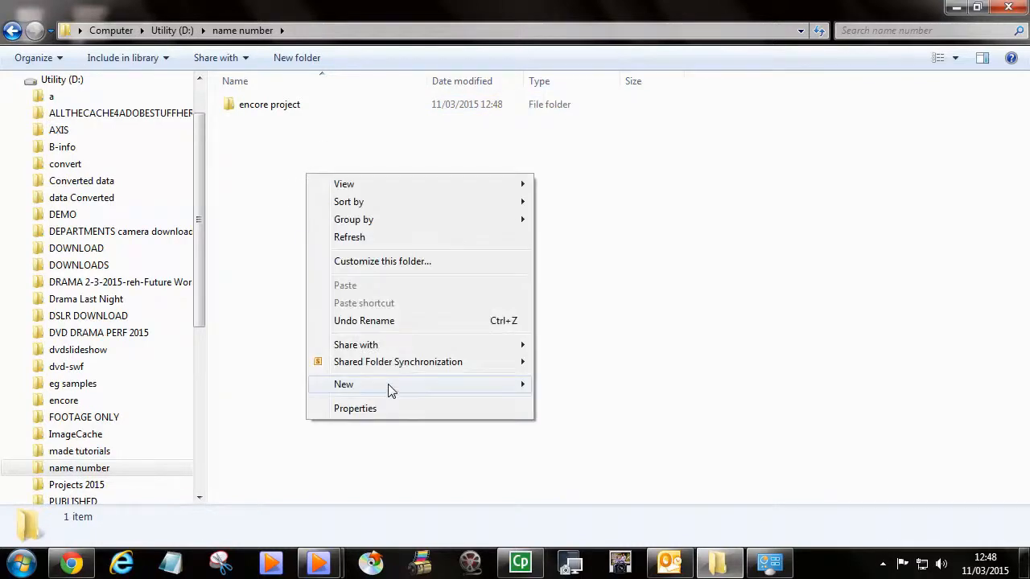
pyautogui.moveTo(387, 385)
pyautogui.click(605, 131)
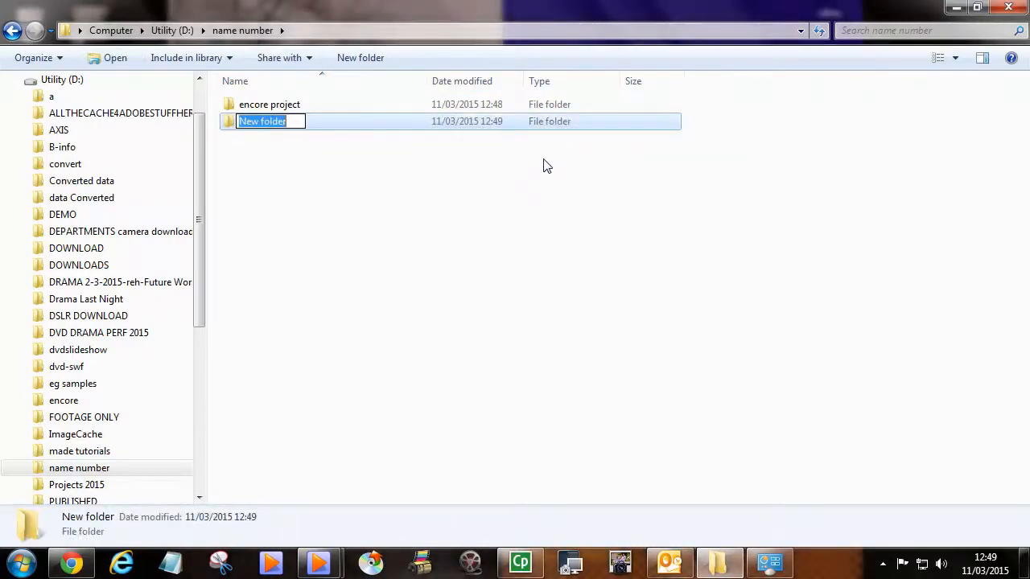
pyautogui.write('encore cash')
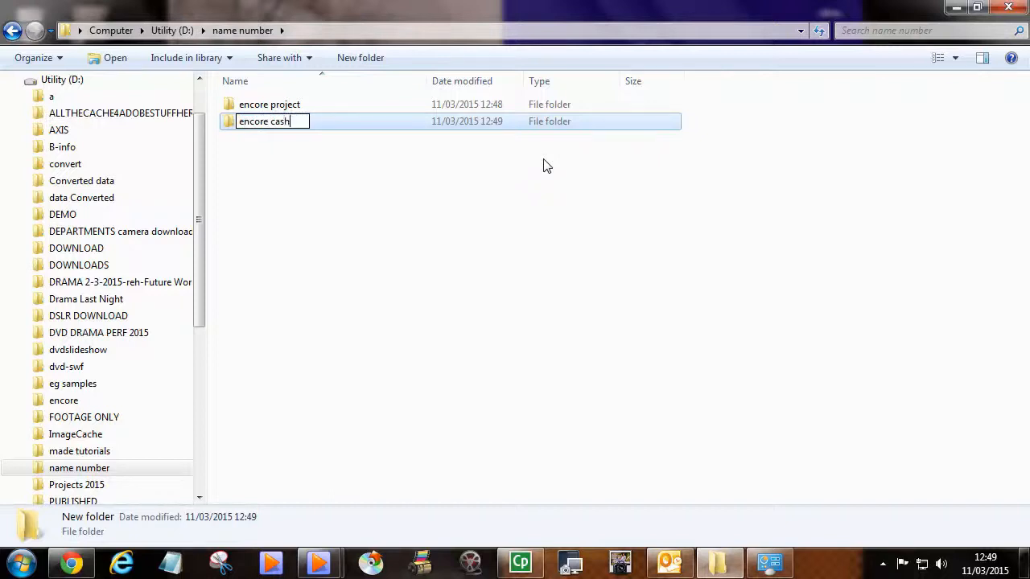
pyautogui.click(524, 187)
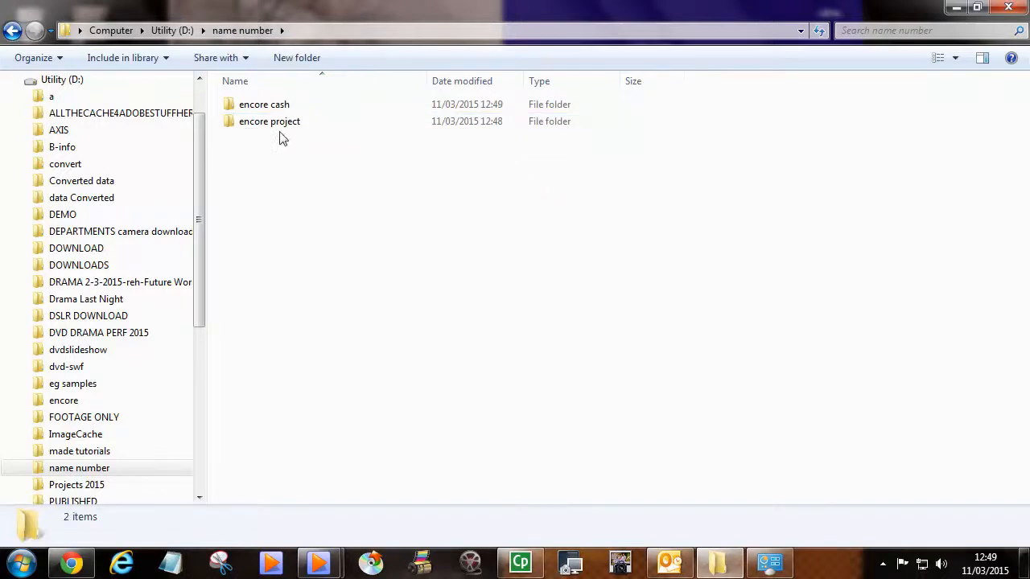
pyautogui.click(257, 127)
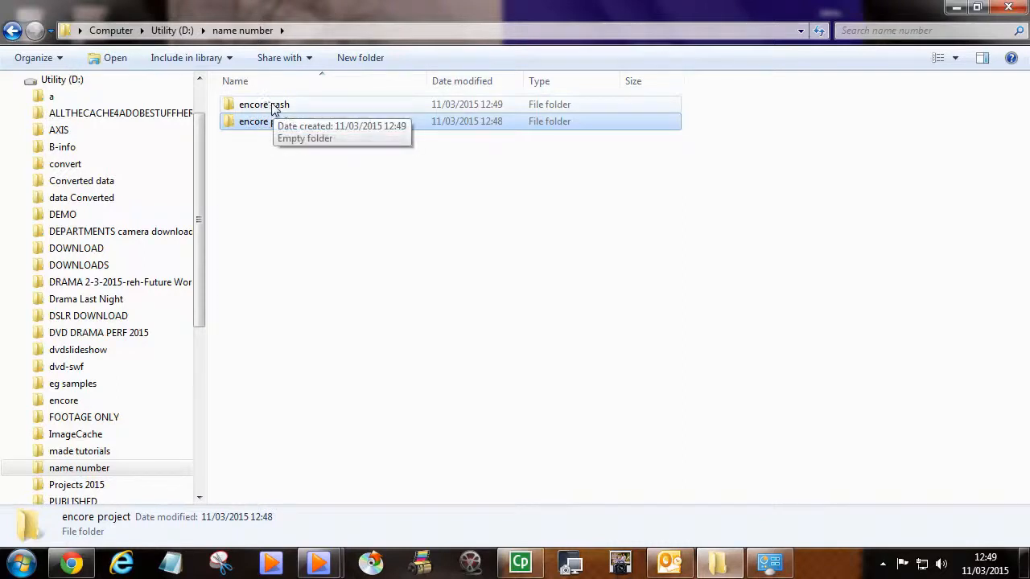
pyautogui.click(295, 158)
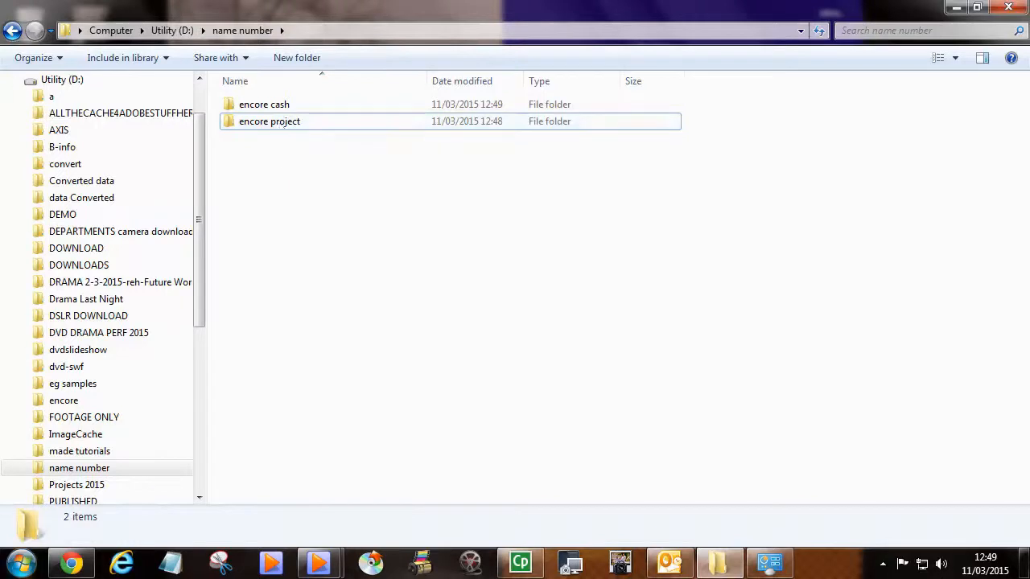
# - Launch Adobe Encore CS5.1 and start a new project named "unit task"
pyautogui.click(21, 564)
pyautogui.click(74, 493)
pyautogui.click(110, 254)
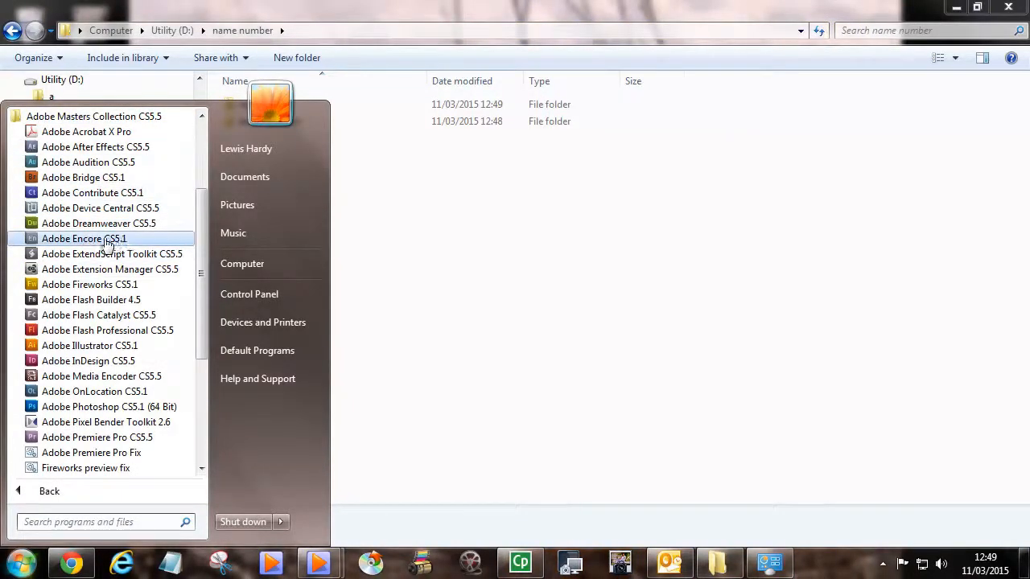
pyautogui.click(107, 240)
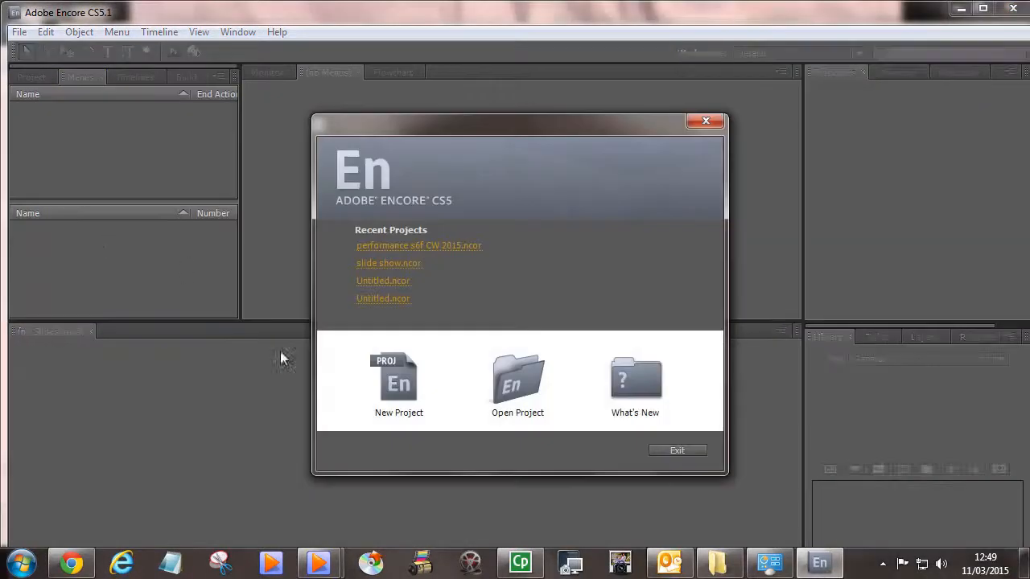
pyautogui.click(394, 394)
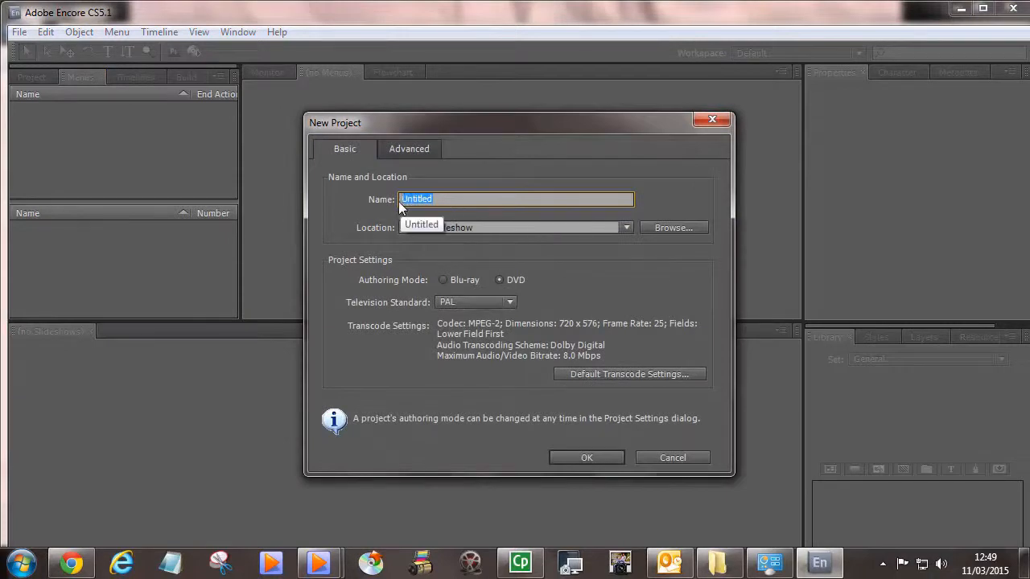
pyautogui.write('unit task')
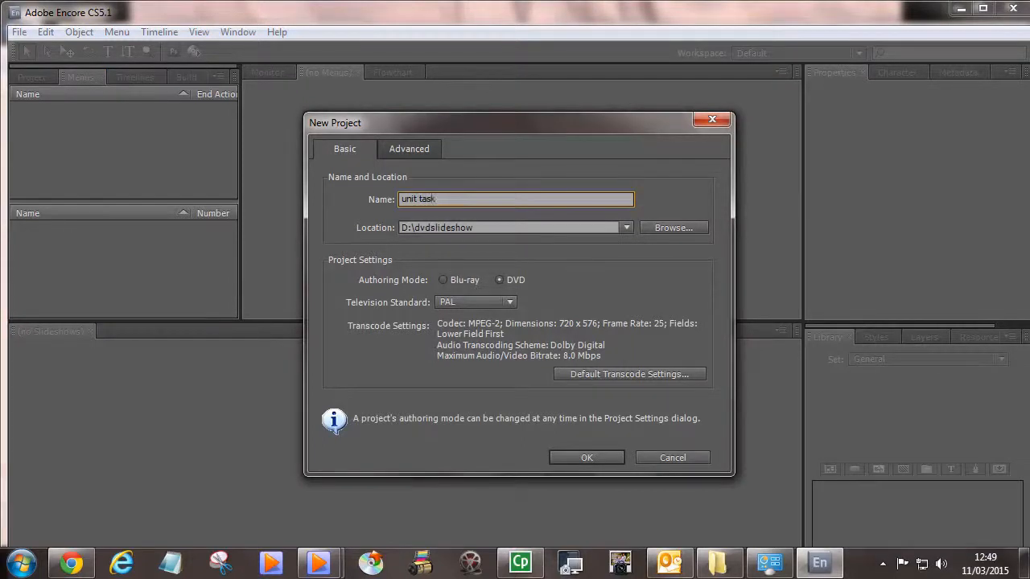
# - Set the new project's location to the encore project folder inside D:\name number
pyautogui.click(651, 225)
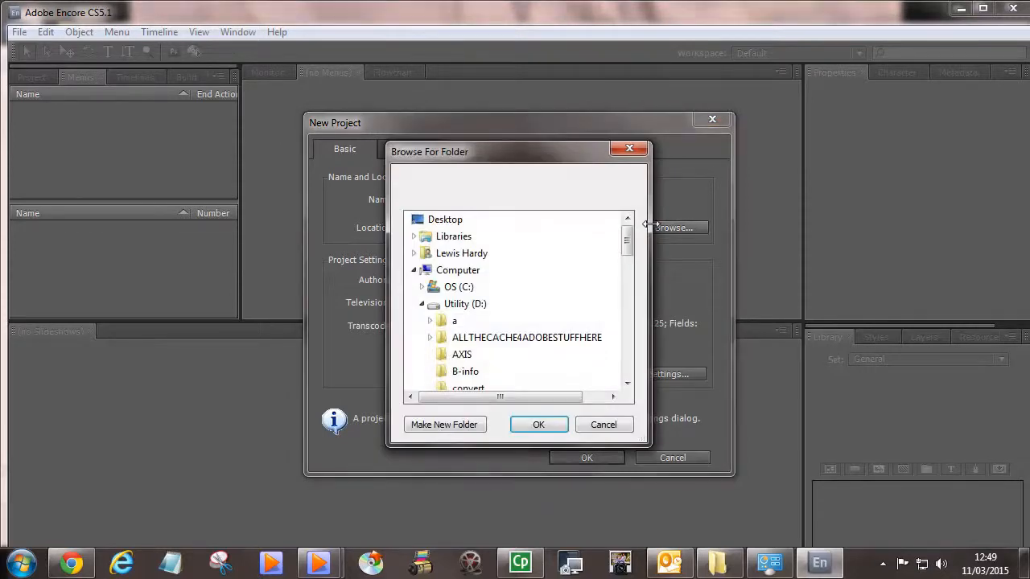
pyautogui.click(628, 383)
pyautogui.click(627, 383)
pyautogui.click(627, 383)
pyautogui.click(627, 383)
pyautogui.click(627, 383)
pyautogui.scroll(-4, 628, 382)
pyautogui.click(628, 383)
pyautogui.click(627, 383)
pyautogui.click(627, 383)
pyautogui.click(628, 383)
pyautogui.click(628, 383)
pyautogui.click(627, 383)
pyautogui.click(627, 382)
pyautogui.click(627, 383)
pyautogui.click(627, 383)
pyautogui.click(628, 383)
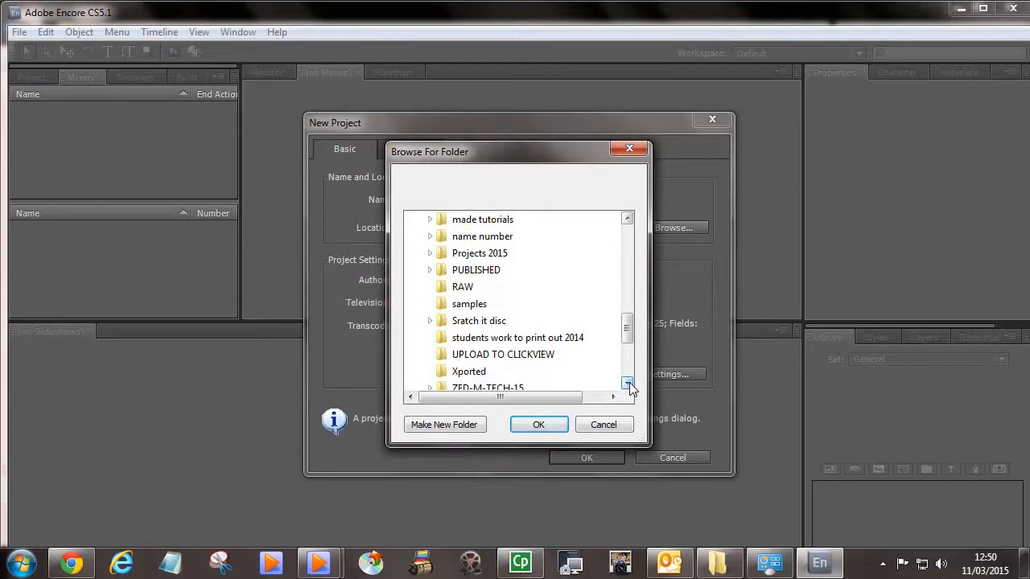
pyautogui.click(627, 383)
pyautogui.click(627, 383)
pyautogui.click(628, 383)
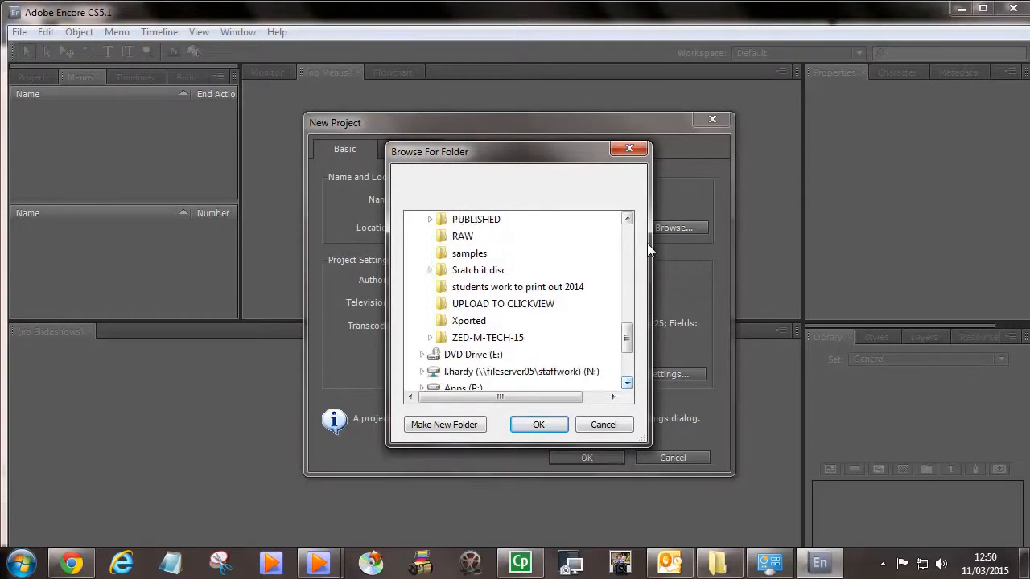
pyautogui.click(628, 218)
pyautogui.click(628, 218)
pyautogui.click(628, 218)
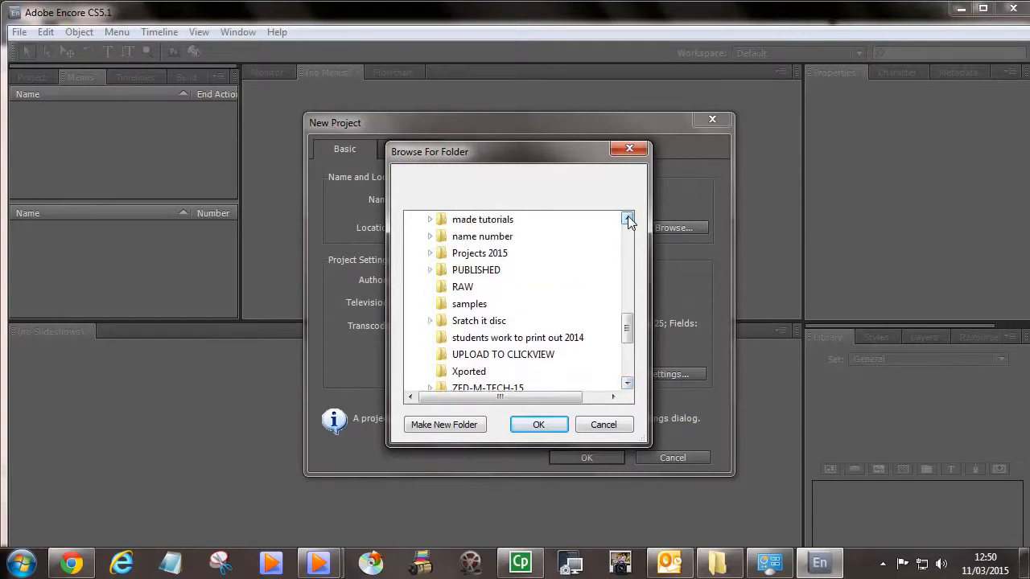
pyautogui.click(627, 218)
pyautogui.click(431, 253)
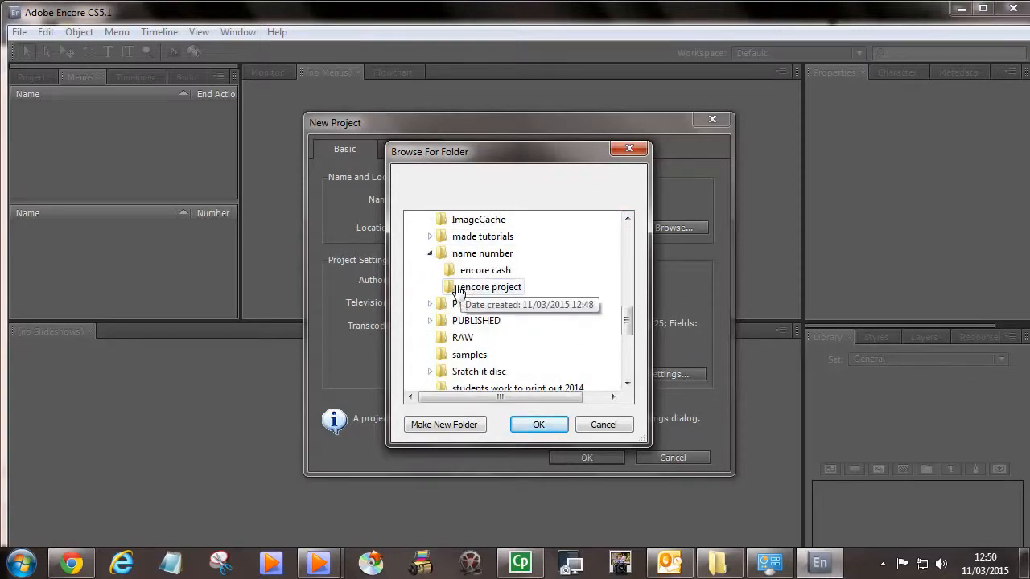
pyautogui.click(493, 290)
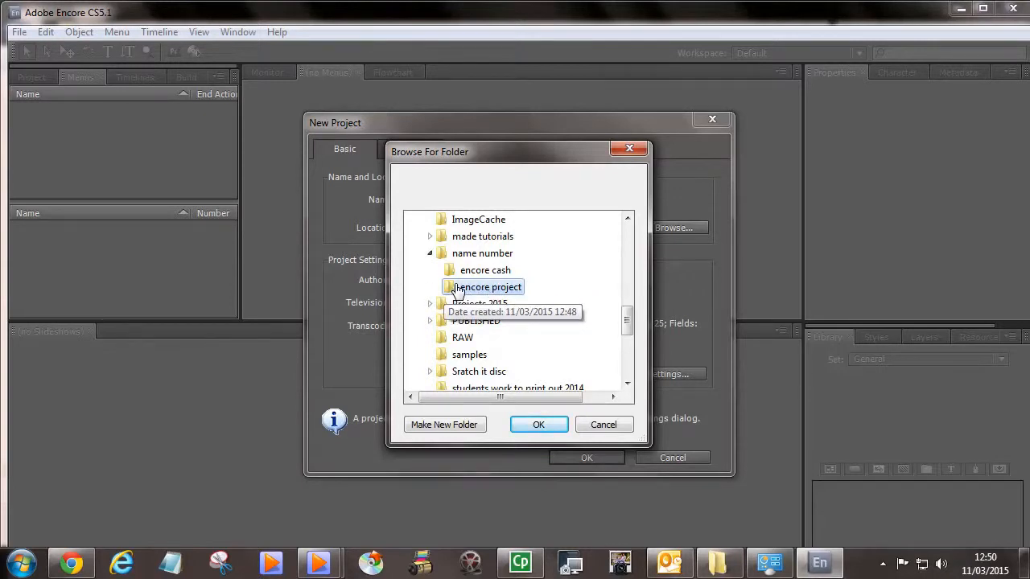
pyautogui.click(540, 426)
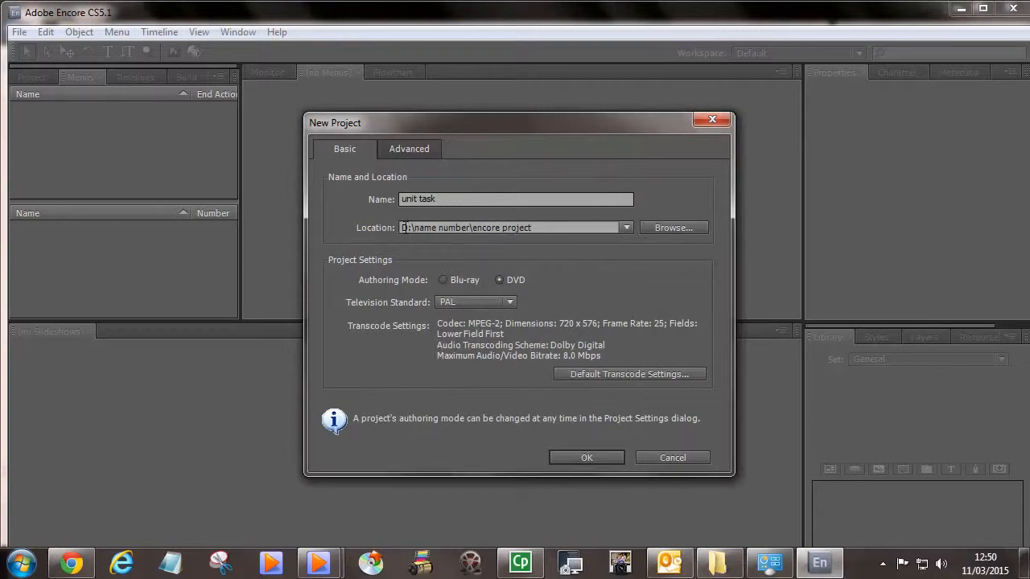
# - Create the project with DVD authoring mode and the PAL television standard
pyautogui.click(452, 281)
pyautogui.click(499, 280)
pyautogui.click(503, 302)
pyautogui.click(468, 339)
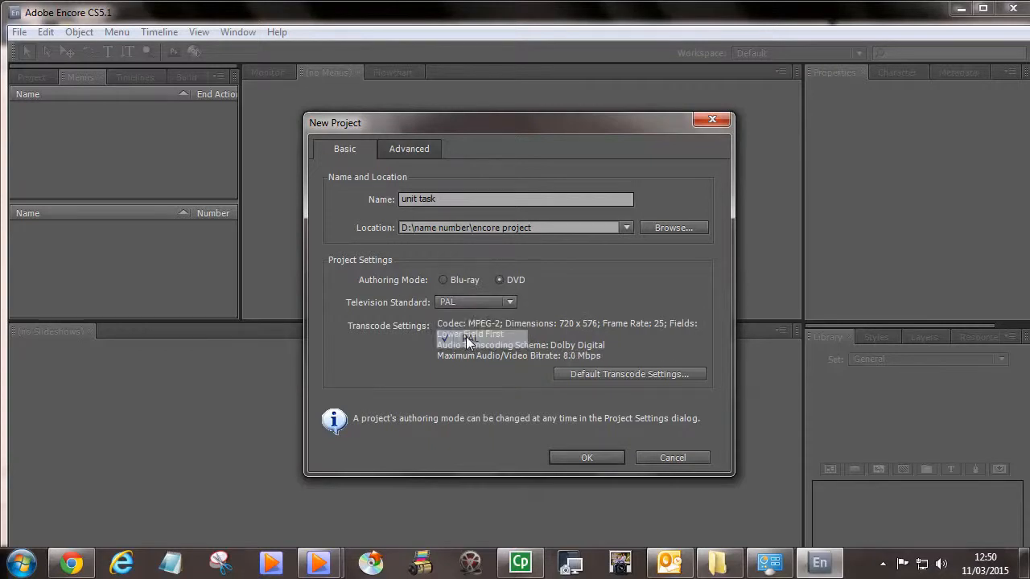
pyautogui.click(472, 303)
pyautogui.click(474, 321)
pyautogui.click(509, 303)
pyautogui.click(470, 338)
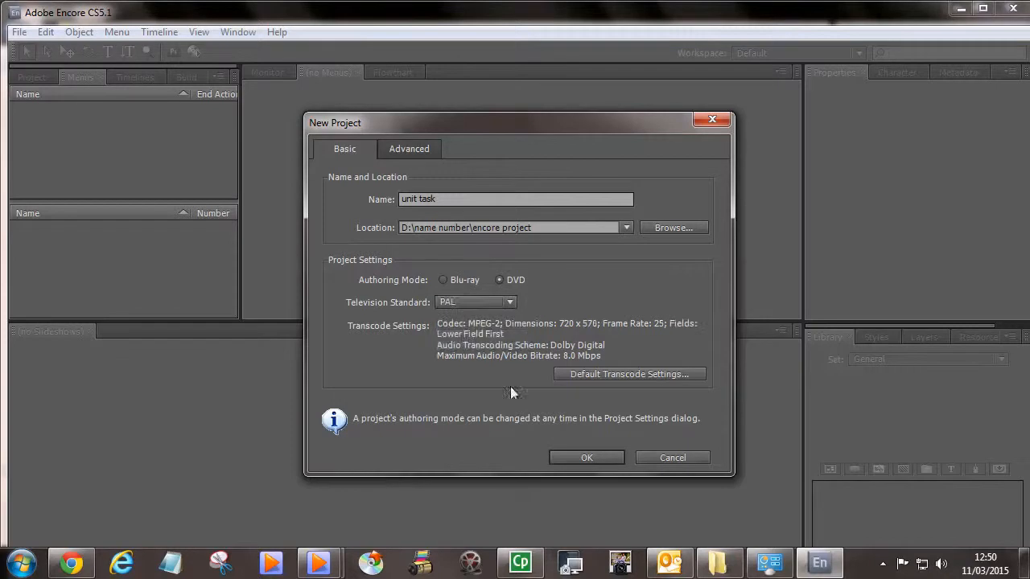
pyautogui.click(588, 458)
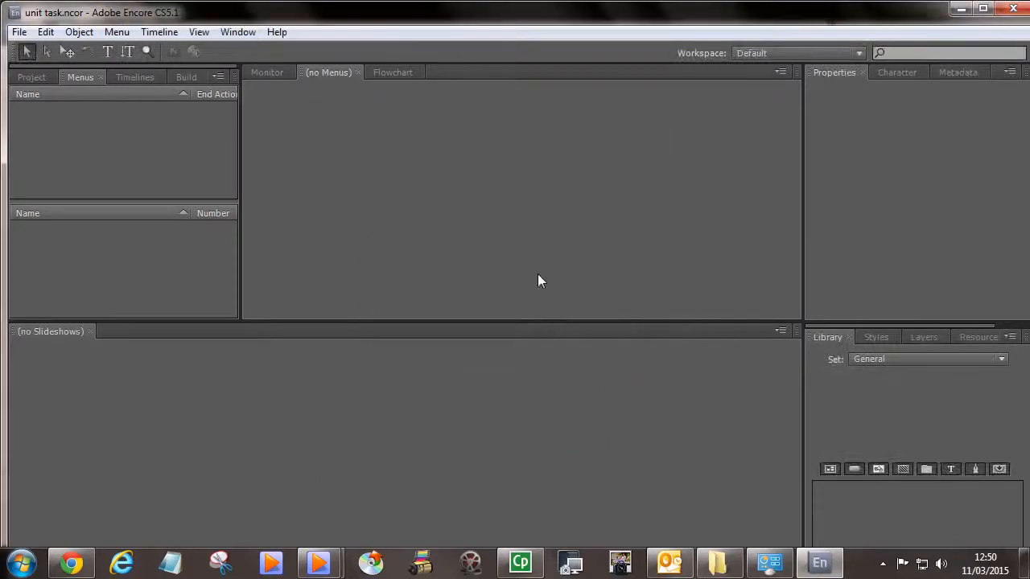
# - Set the media cache files location in the Media preferences to the encore cash folder inside D:\name number
pyautogui.click(53, 33)
pyautogui.moveTo(156, 370)
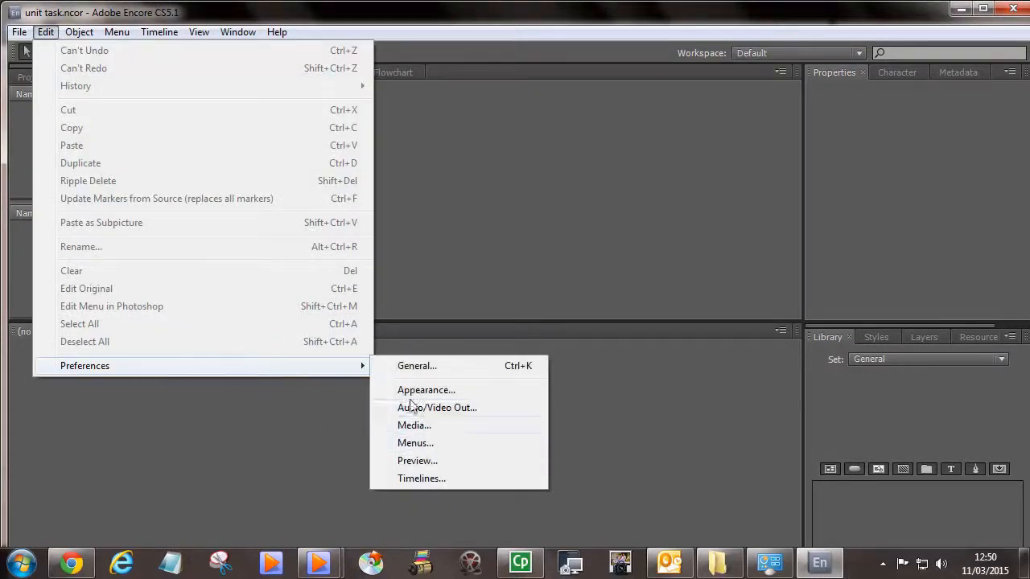
pyautogui.click(412, 426)
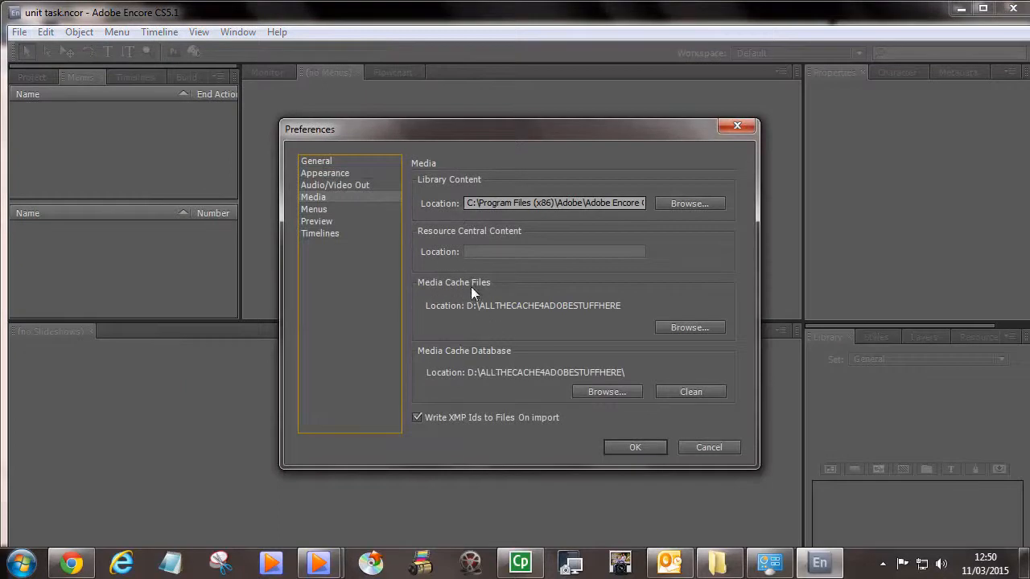
pyautogui.click(674, 328)
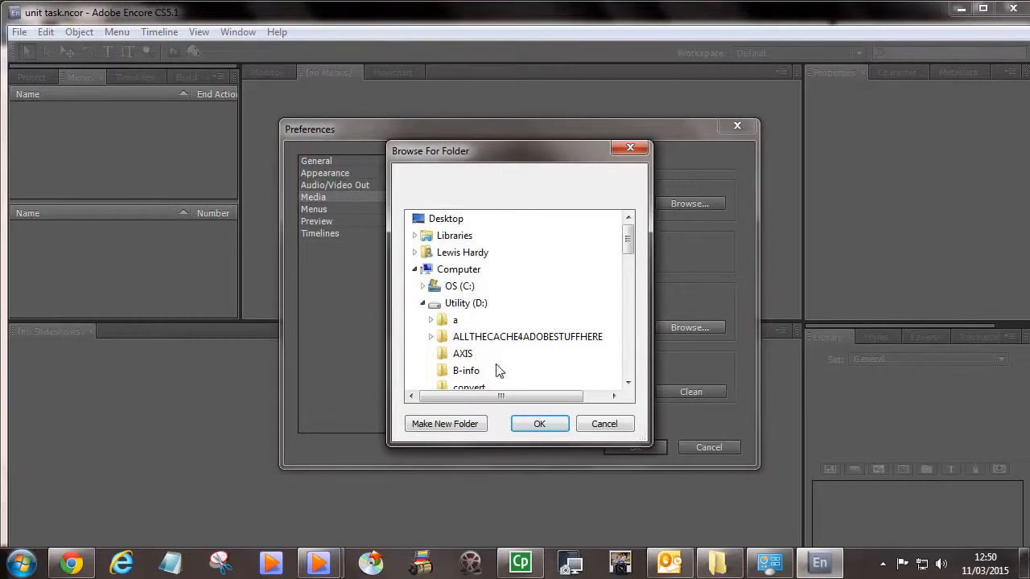
pyautogui.click(628, 383)
pyautogui.moveTo(627, 383); pyautogui.dragTo(628, 384)
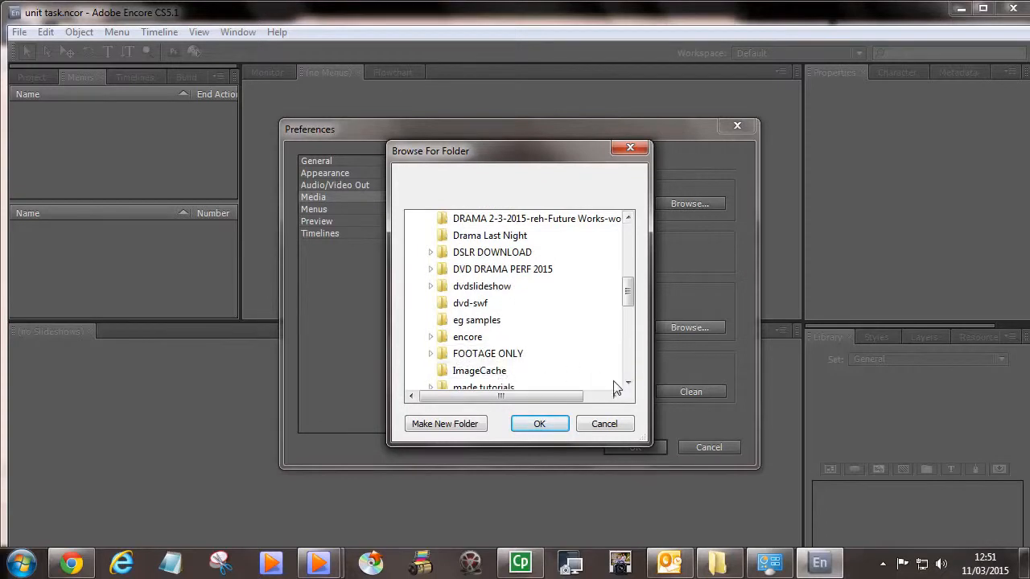
pyautogui.moveTo(629, 385); pyautogui.dragTo(629, 387)
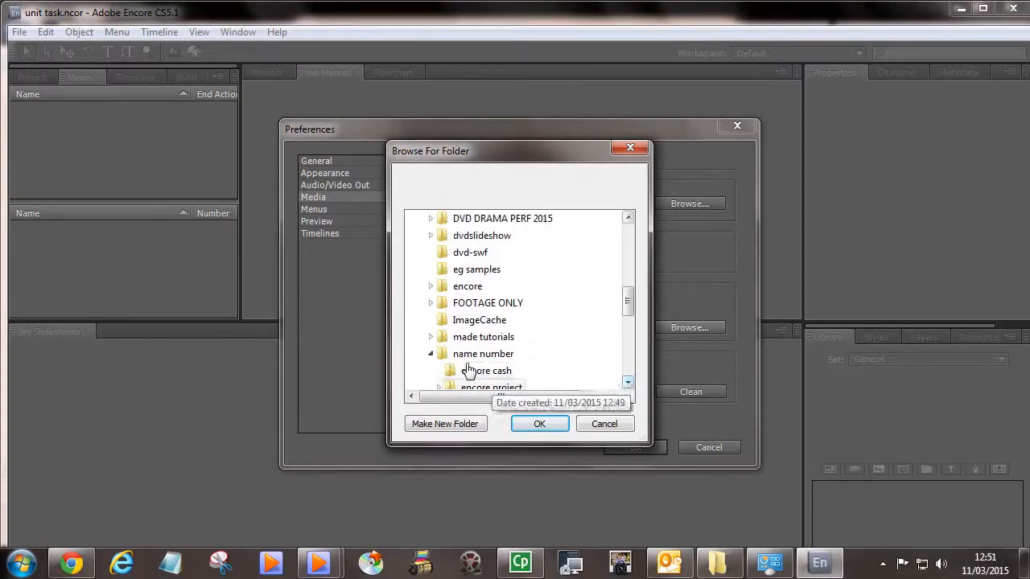
pyautogui.click(628, 383)
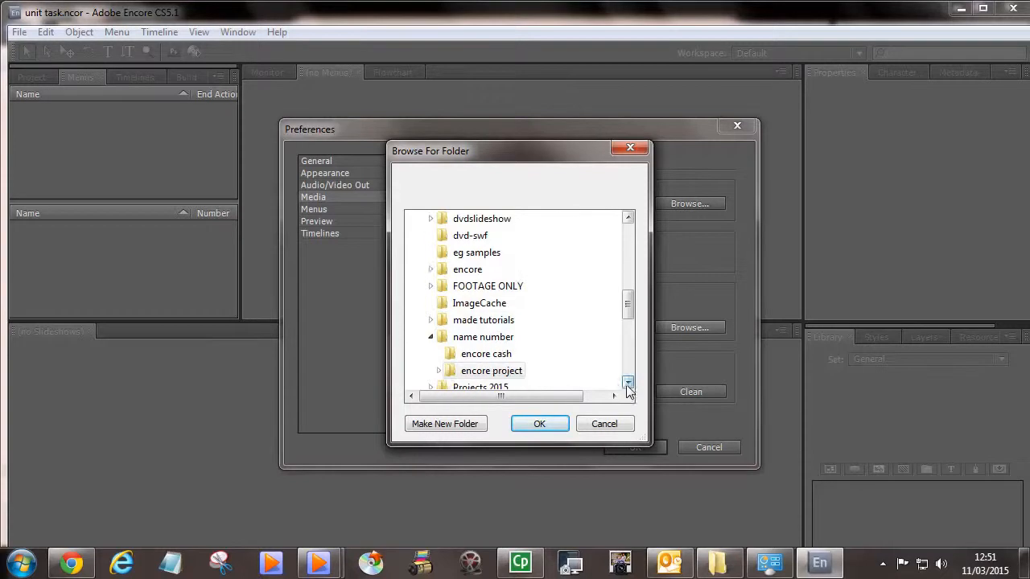
pyautogui.click(628, 384)
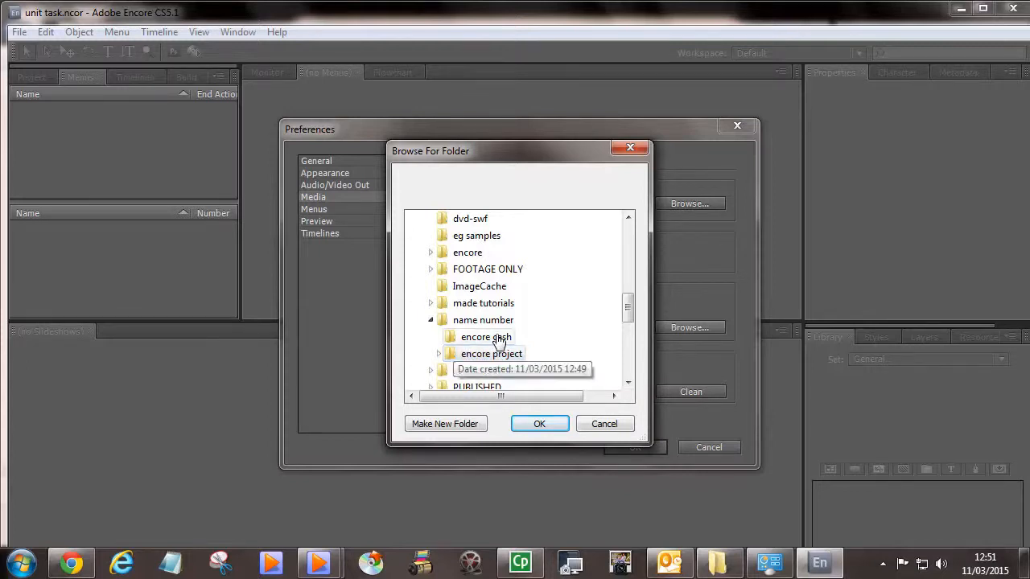
pyautogui.click(471, 341)
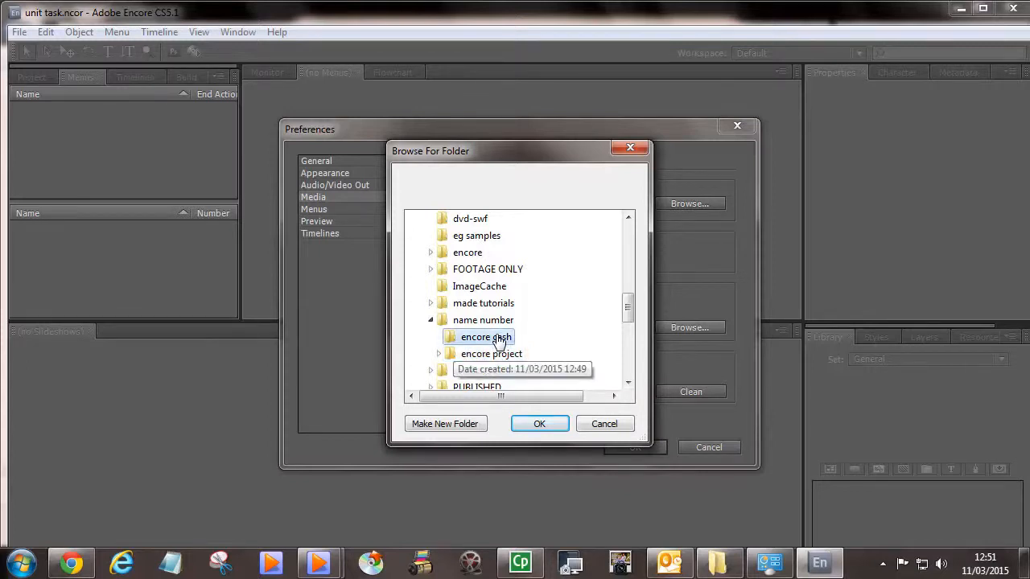
pyautogui.click(538, 424)
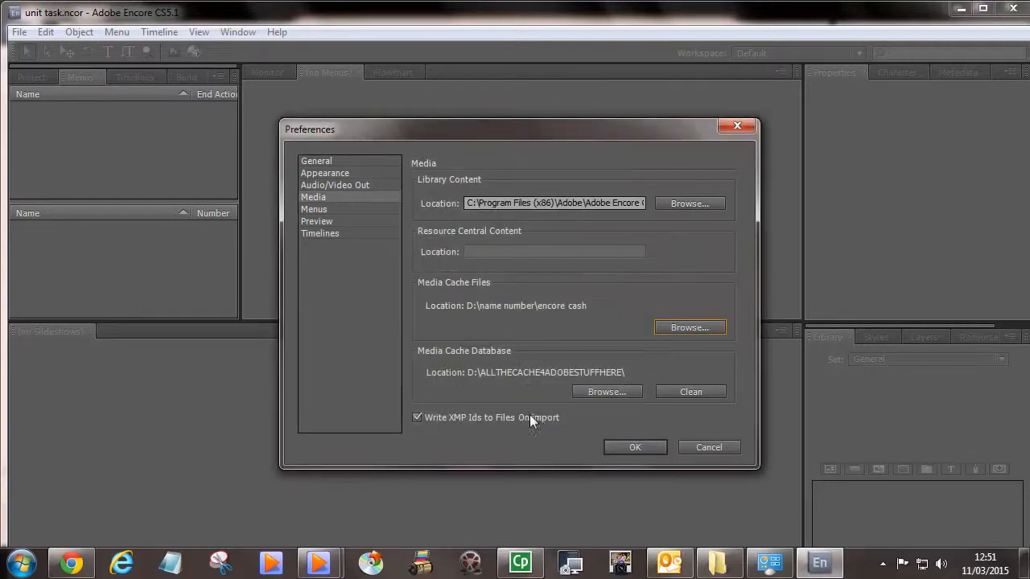
# - Set the media cache database location to D:\name number\encore cash, moving the existing database there, and apply the preferences
pyautogui.click(619, 392)
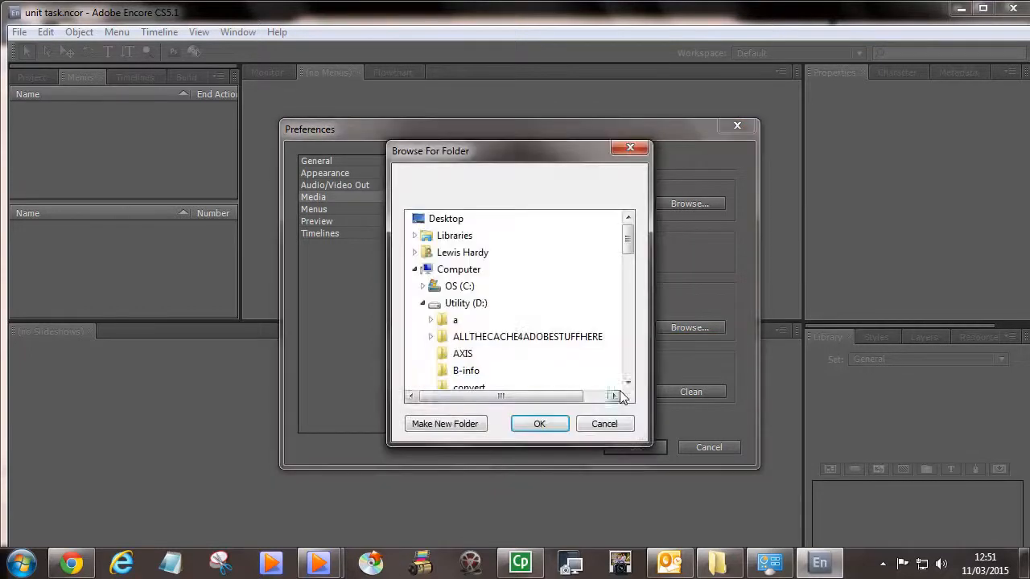
pyautogui.click(627, 383)
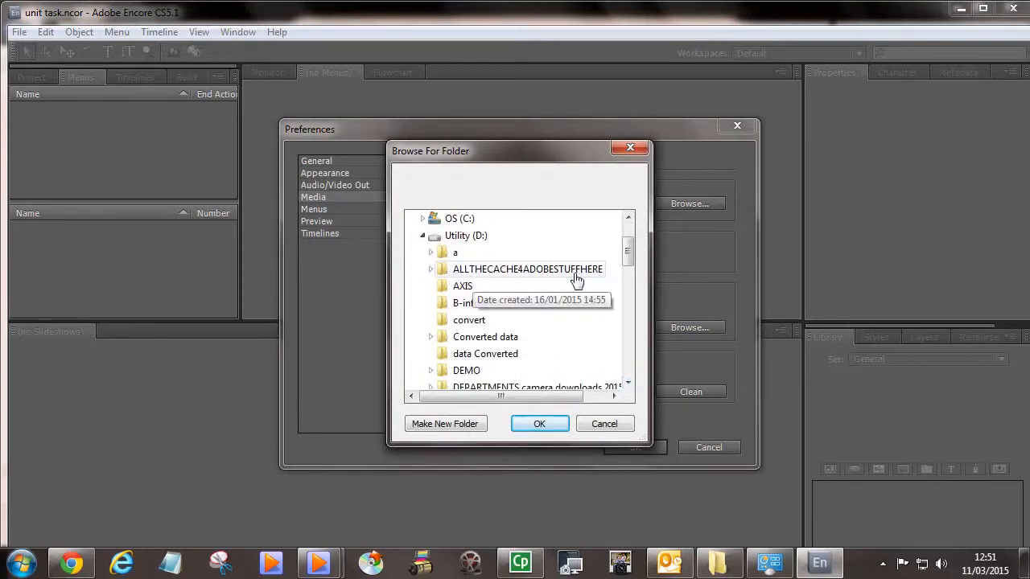
pyautogui.moveTo(628, 384); pyautogui.dragTo(628, 382)
pyautogui.click(627, 383)
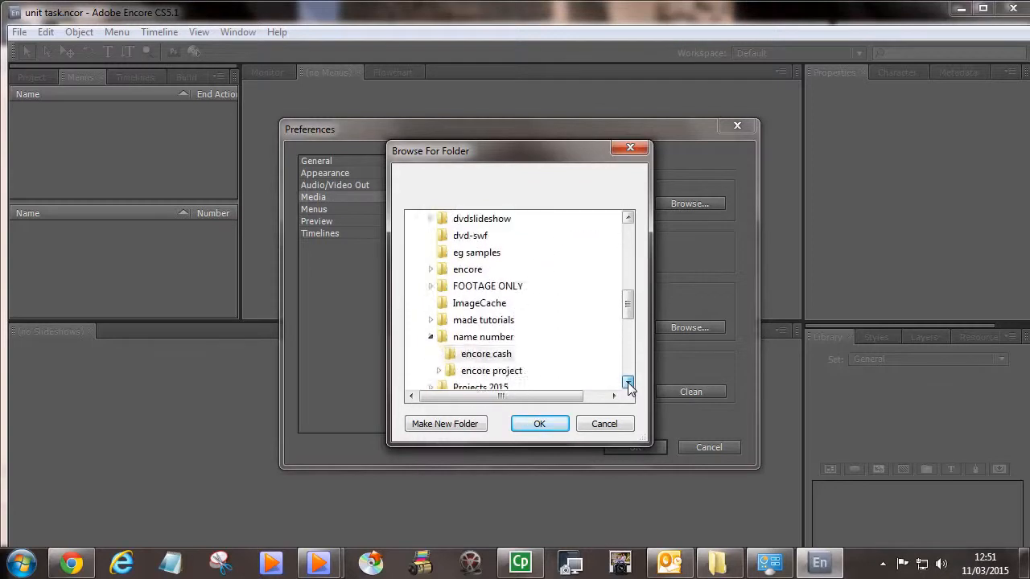
pyautogui.click(539, 423)
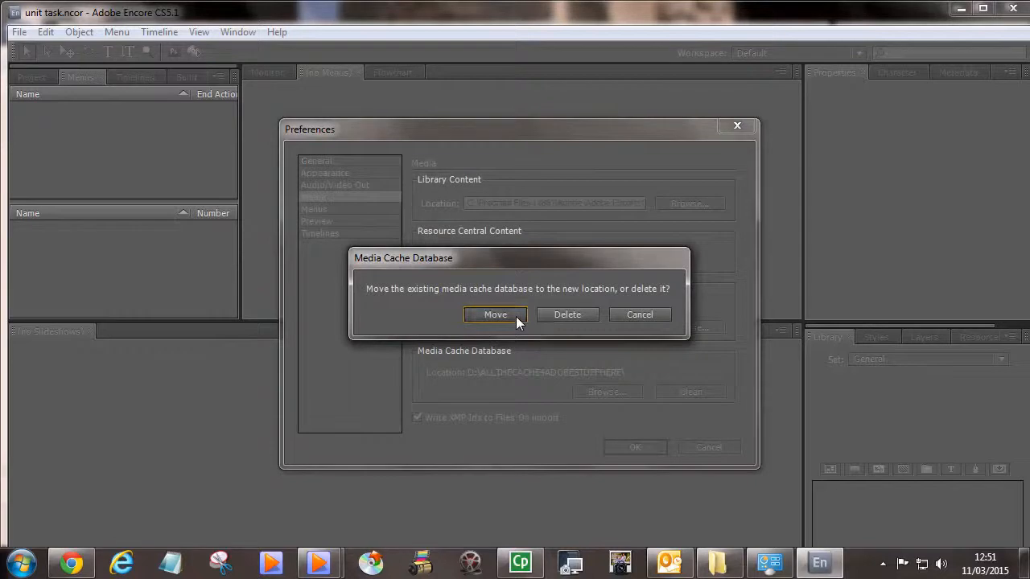
pyautogui.click(516, 316)
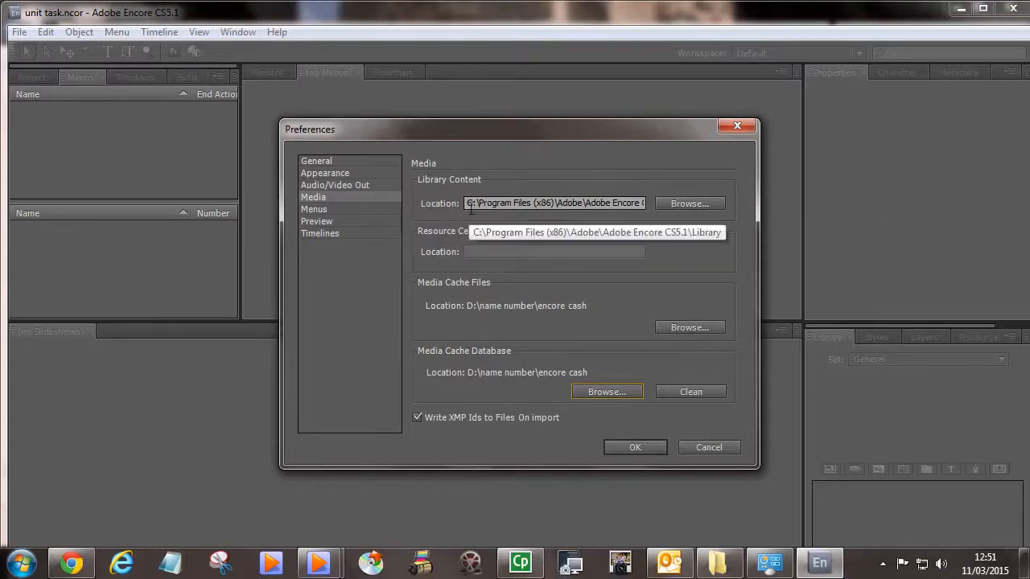
pyautogui.click(633, 447)
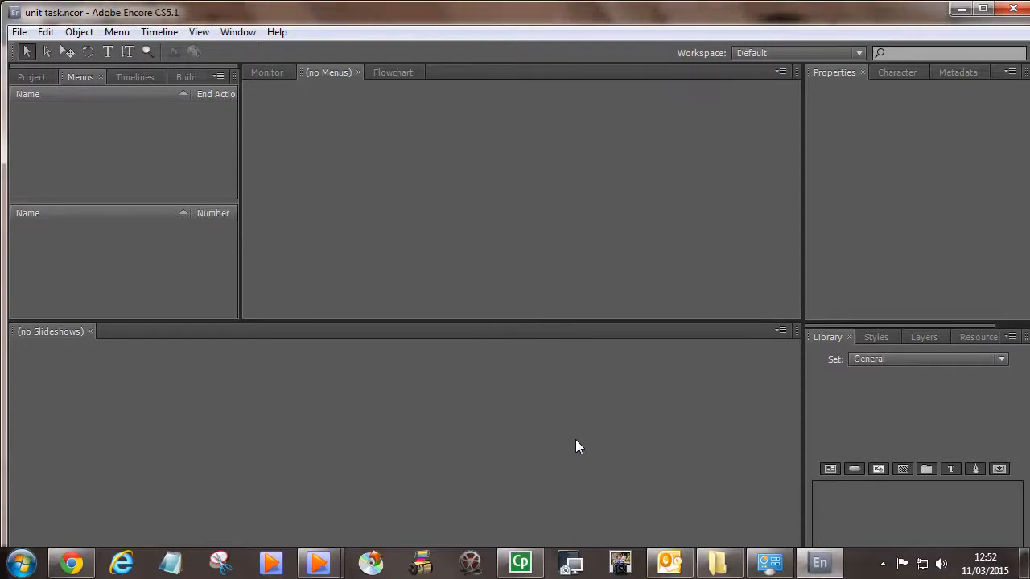
# - Create a new blank menu and enlarge its viewer area downwards
pyautogui.click(117, 32)
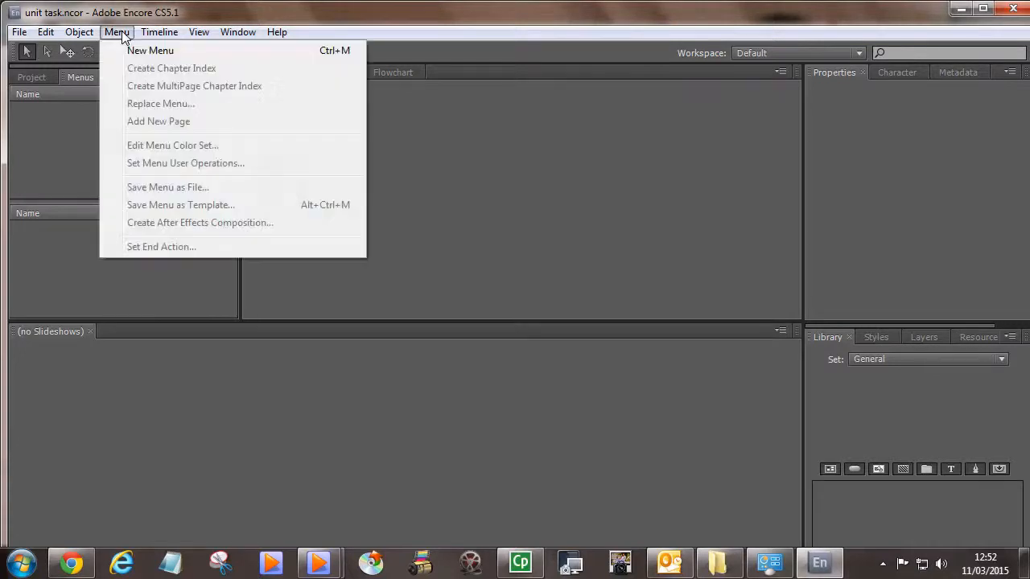
pyautogui.click(137, 48)
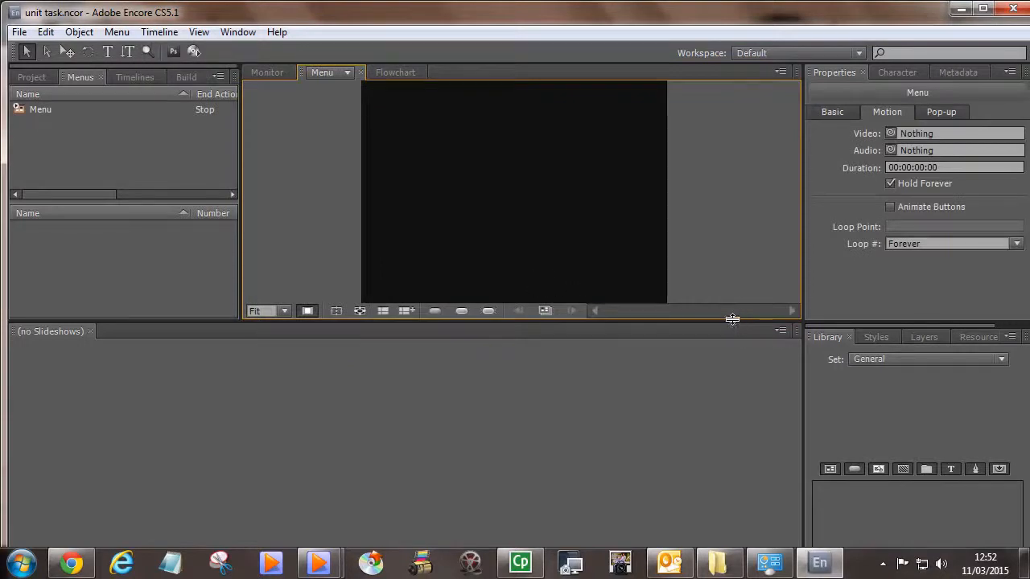
pyautogui.moveTo(732, 321); pyautogui.dragTo(732, 434)
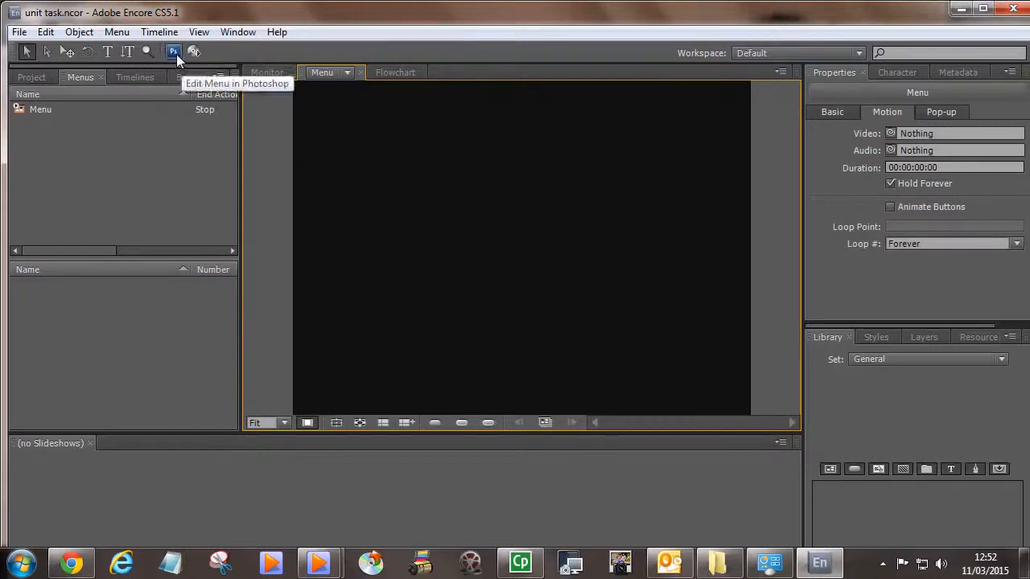
# - Open the new blank menu for editing in Photoshop
pyautogui.rightClick(415, 147)
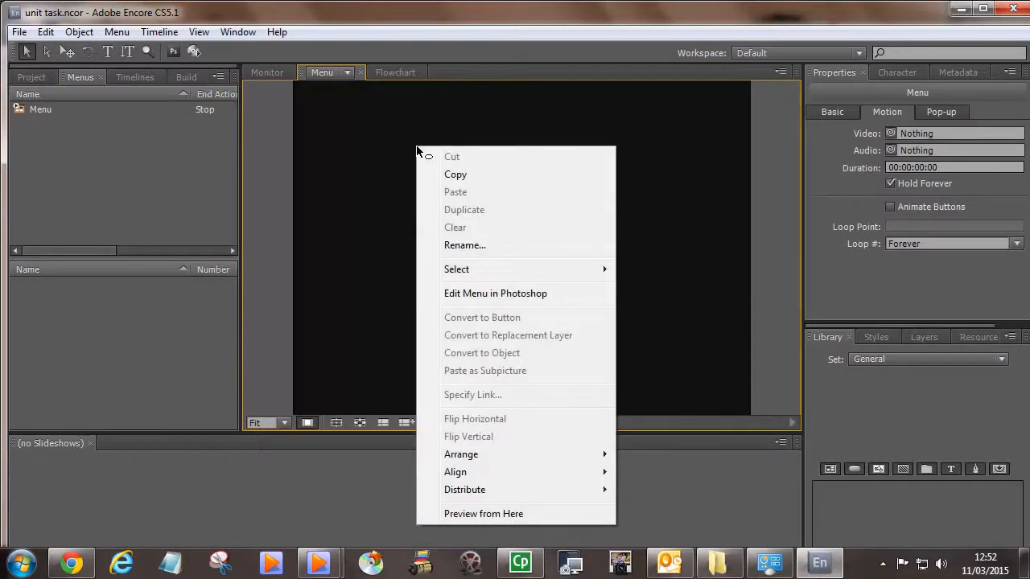
pyautogui.click(507, 294)
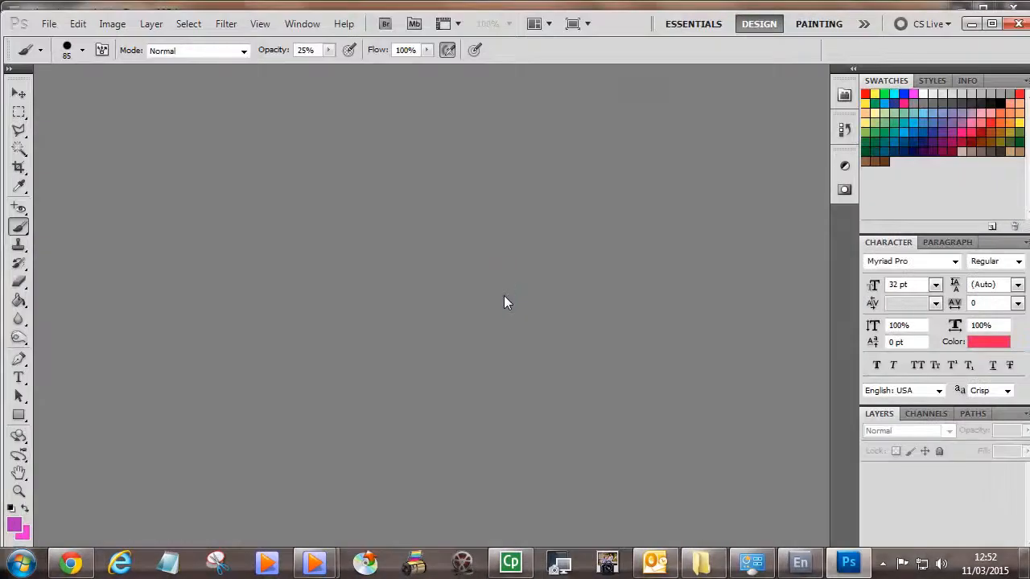
pyautogui.click(515, 239)
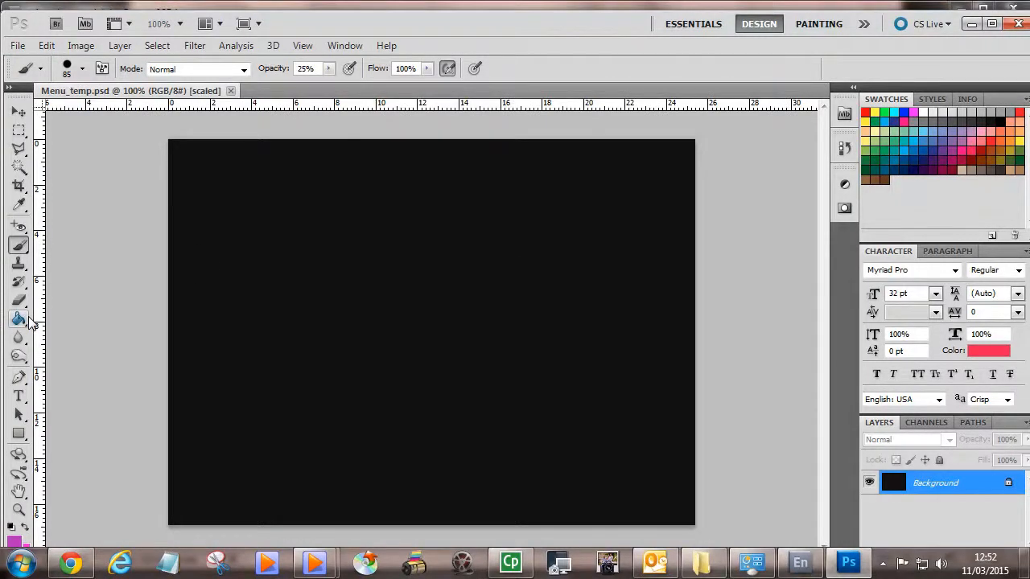
# - Draw purple rectangles: two full-width bars near the canvas's upper and lower edges, and two small squares stacked under the upper bar
pyautogui.click(20, 434)
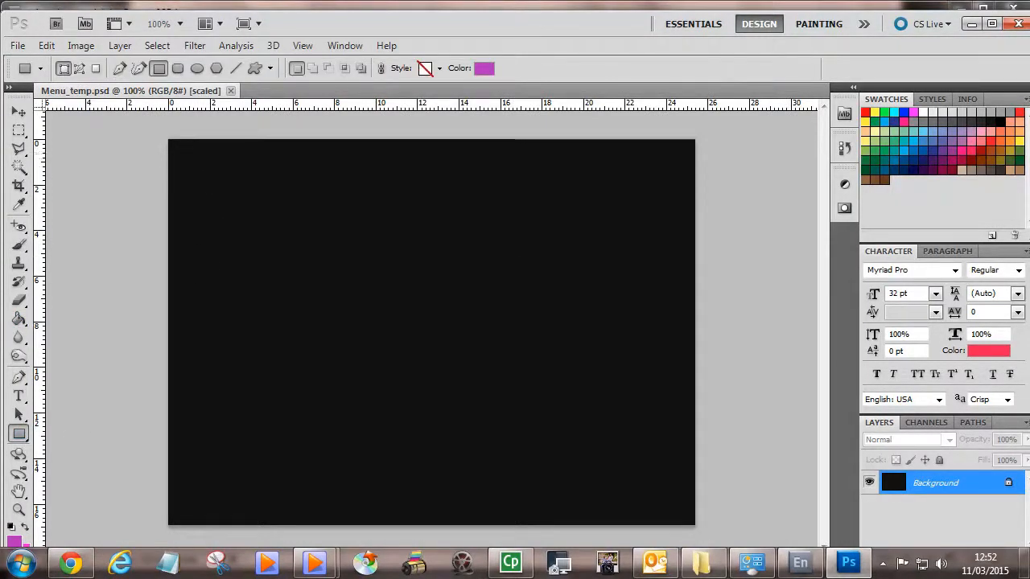
pyautogui.moveTo(133, 170); pyautogui.dragTo(735, 234)
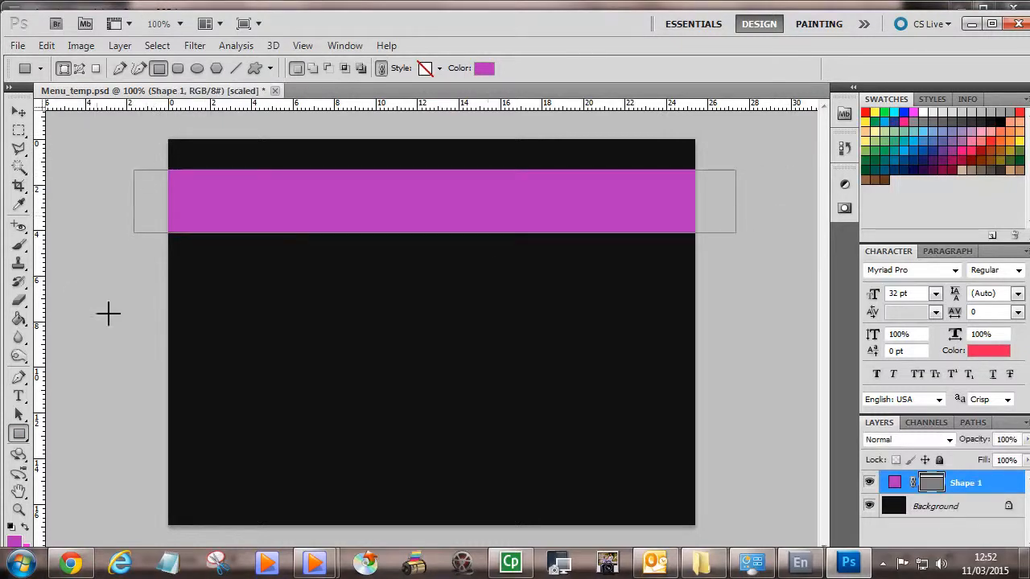
pyautogui.moveTo(132, 457); pyautogui.dragTo(748, 502)
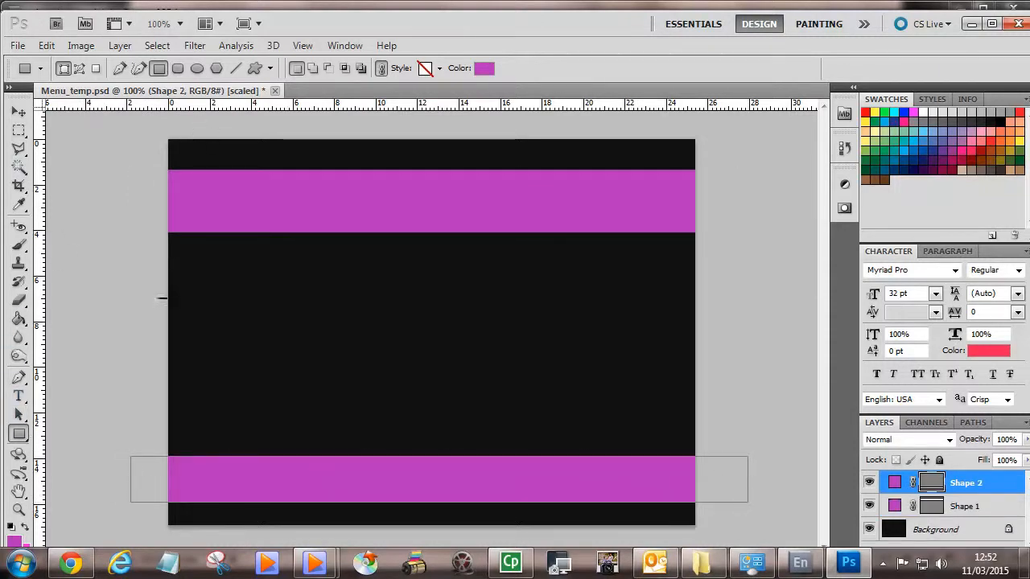
pyautogui.moveTo(182, 243); pyautogui.dragTo(230, 333)
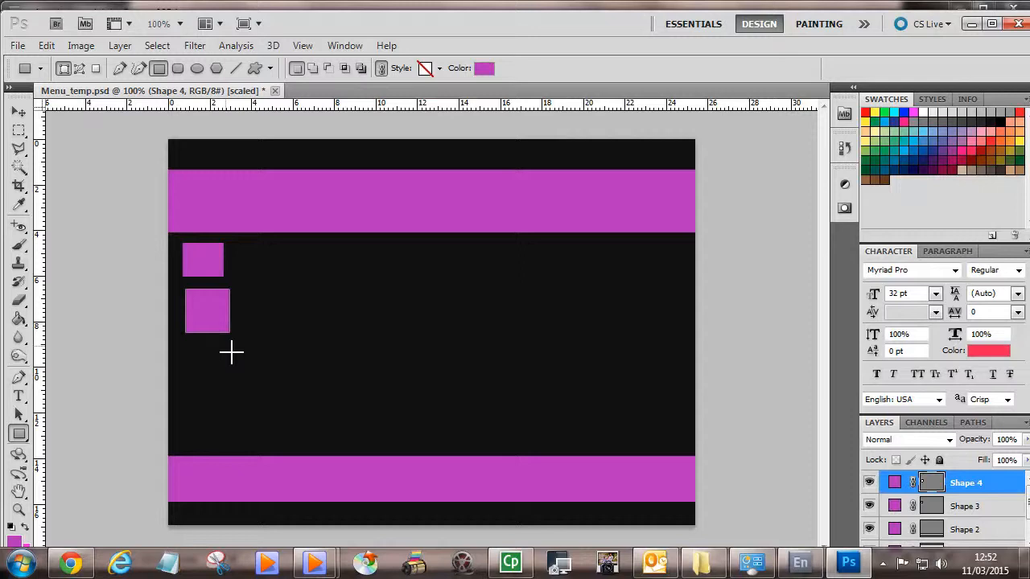
# - Add the text "button 1 press" and place it directly beside the upper small square
pyautogui.click(19, 395)
pyautogui.click(312, 286)
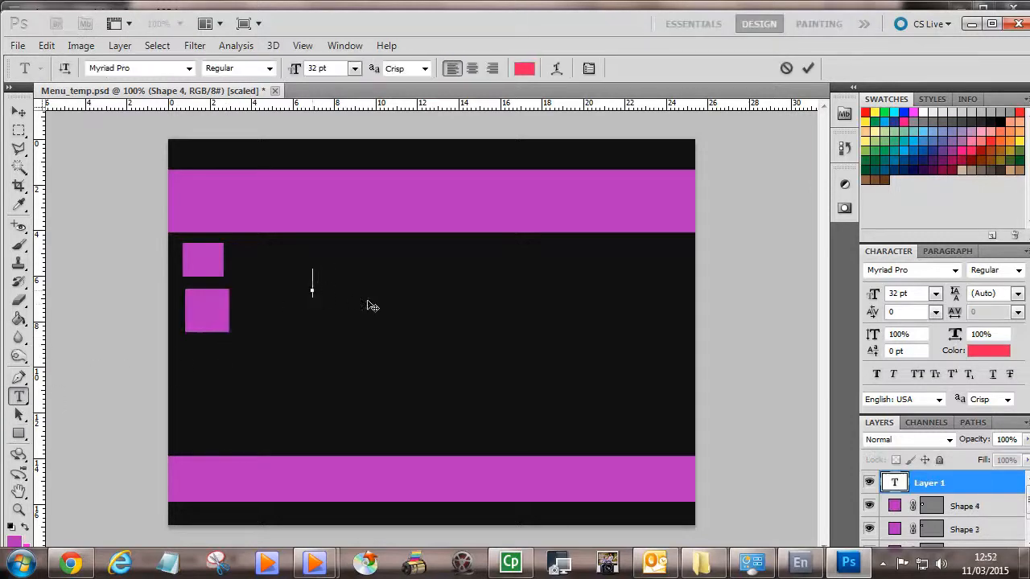
pyautogui.write('button press')
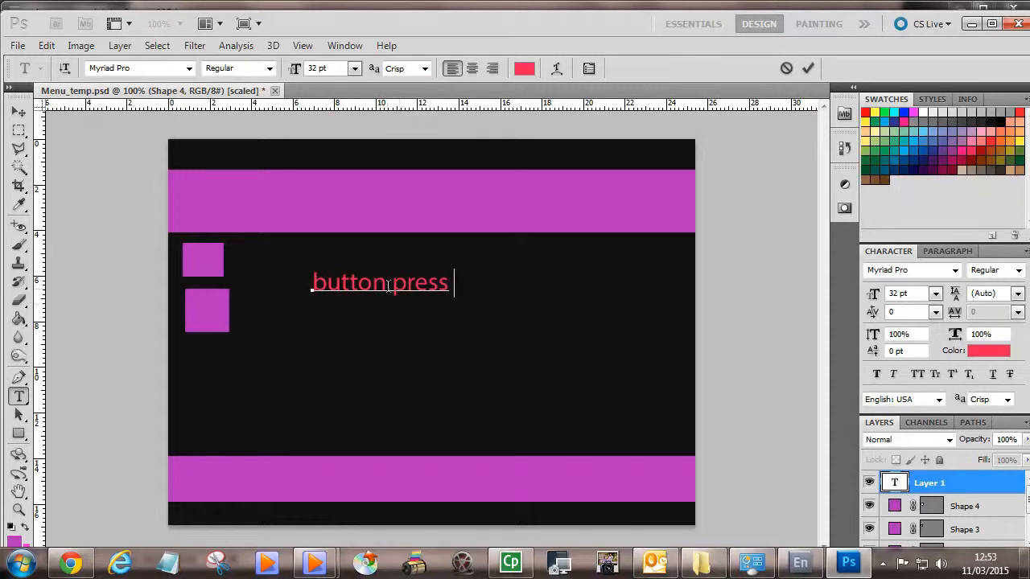
pyautogui.write('1')
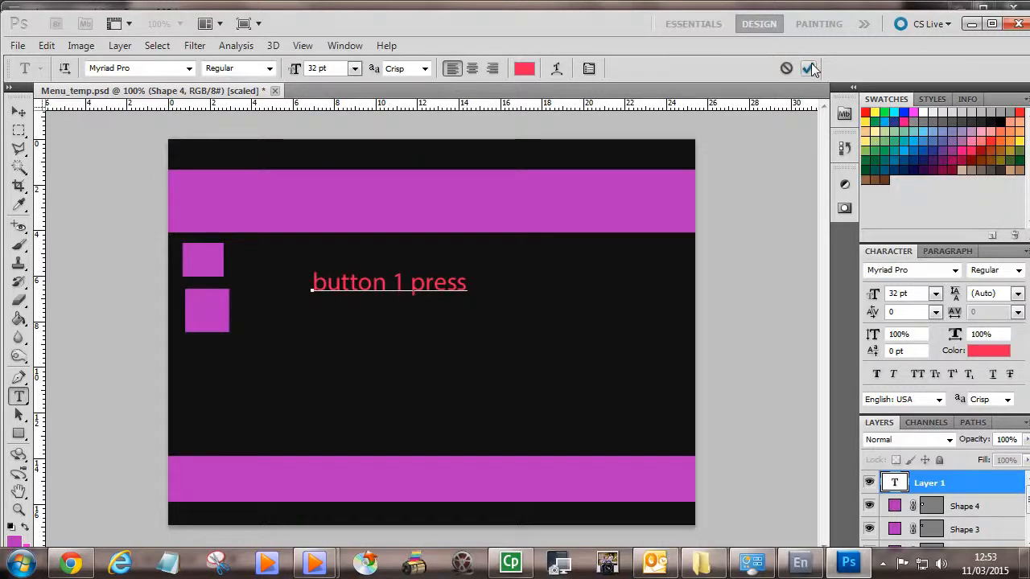
pyautogui.click(24, 114)
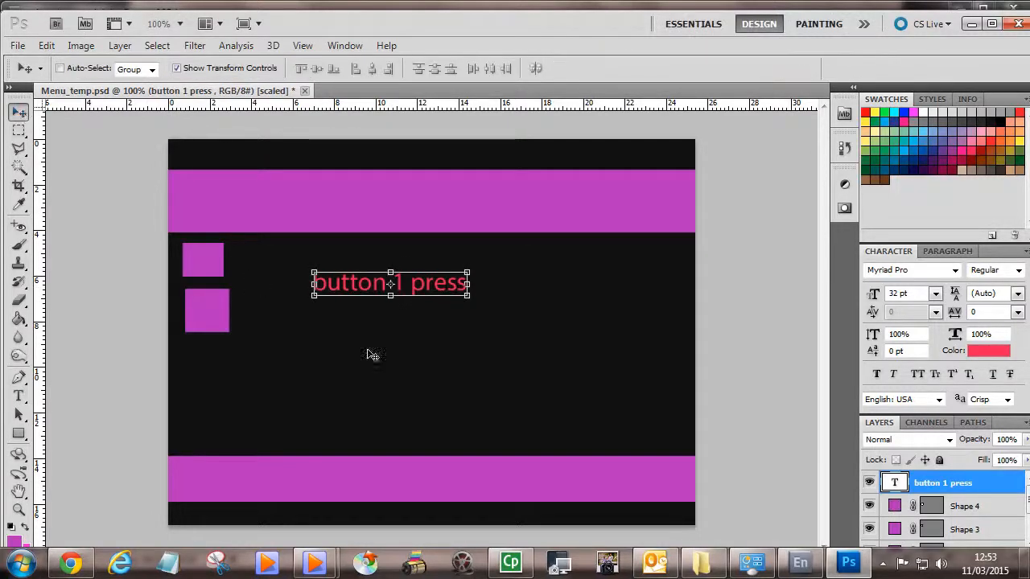
pyautogui.moveTo(441, 295); pyautogui.dragTo(358, 272)
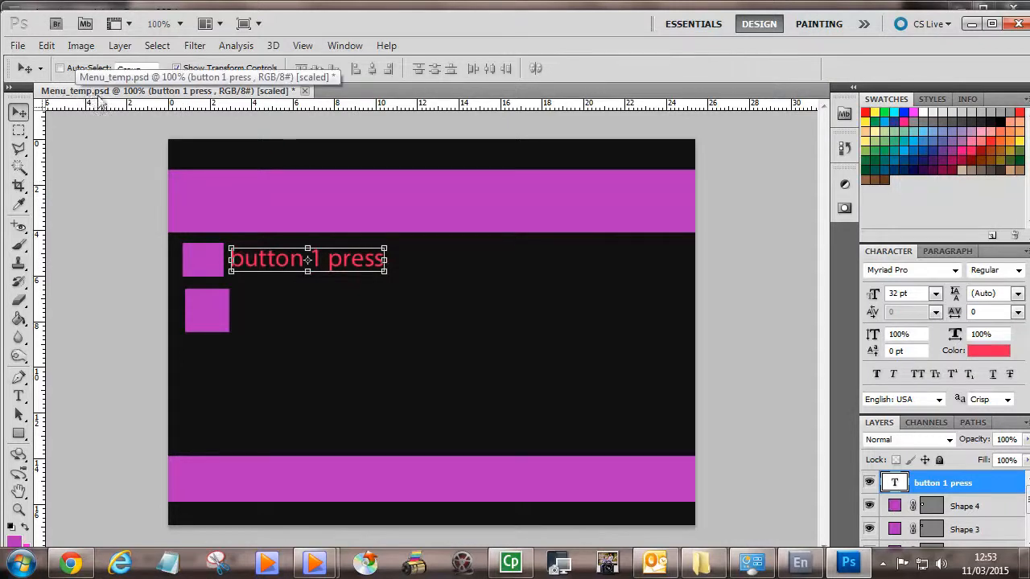
# - Save and close Menu_temp.psd with Maximize Compatibility on, and switch back to Adobe Encore
pyautogui.click(305, 90)
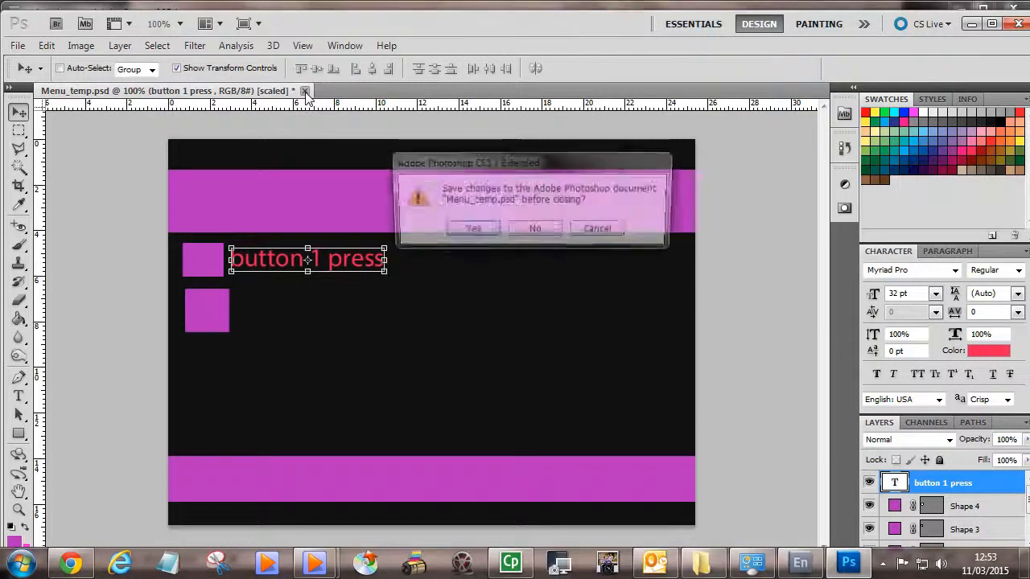
pyautogui.click(465, 231)
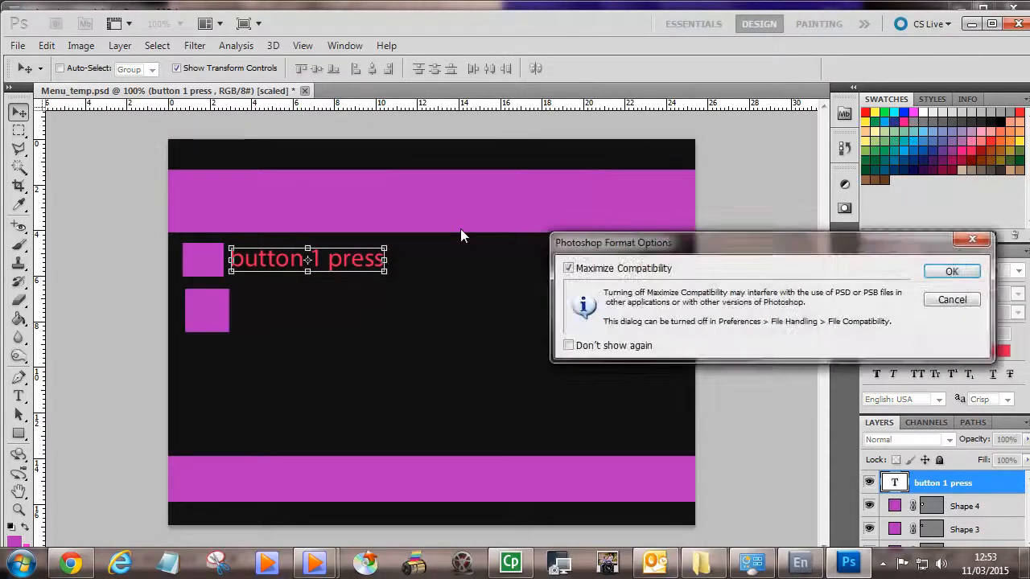
pyautogui.click(953, 272)
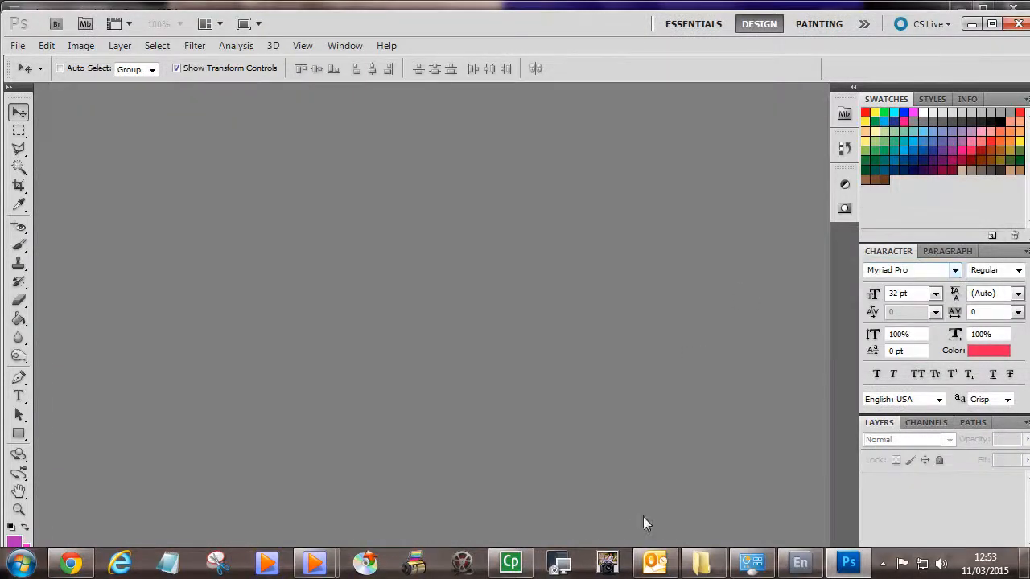
pyautogui.click(796, 563)
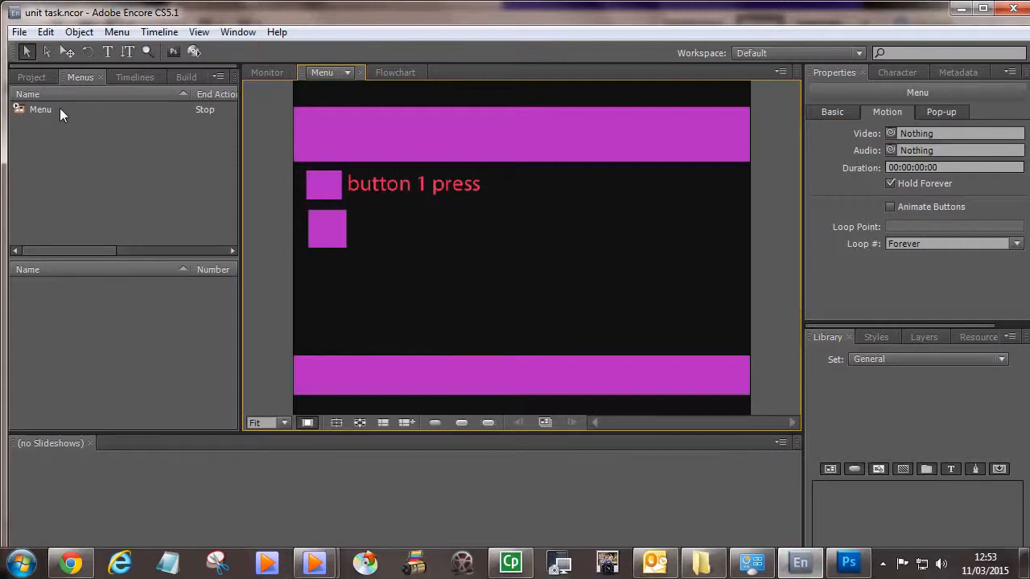
# - Create a second blank menu in the project and select it in the menu list
pyautogui.click(116, 32)
pyautogui.click(127, 49)
pyautogui.click(34, 125)
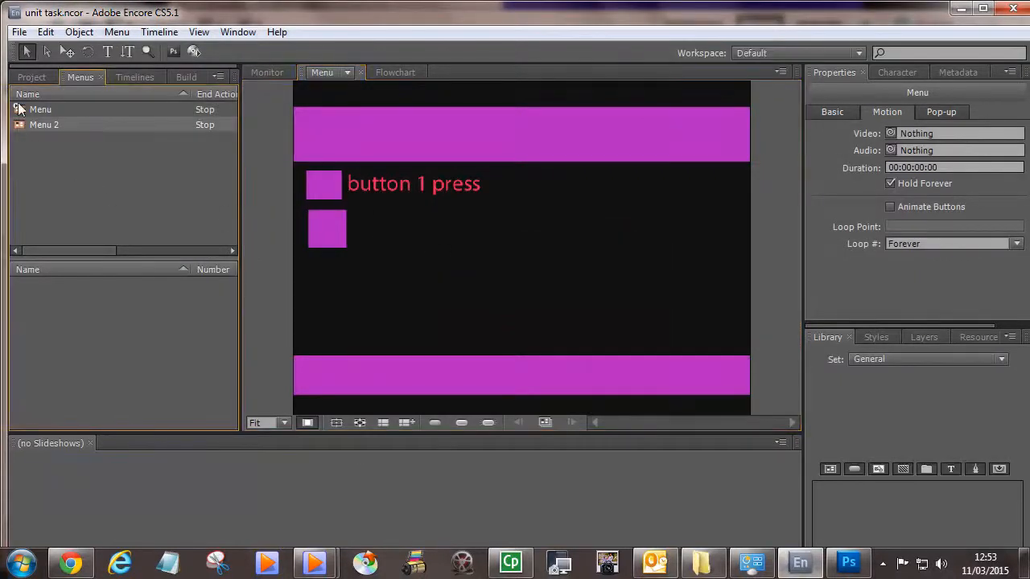
# - Display the blank Menu 2 in the menu viewer in place of the first menu
pyautogui.click(94, 109)
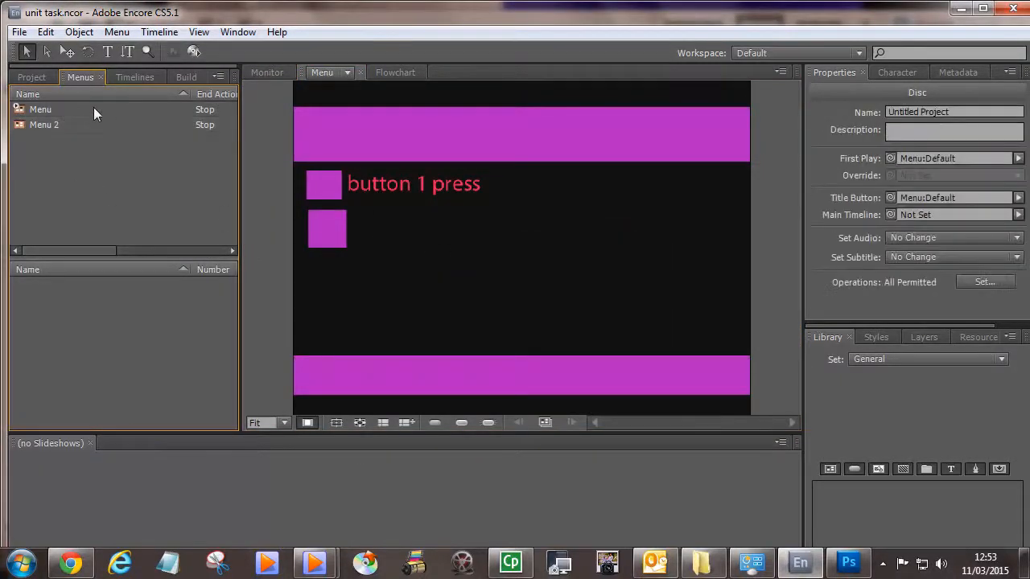
pyautogui.click(49, 108)
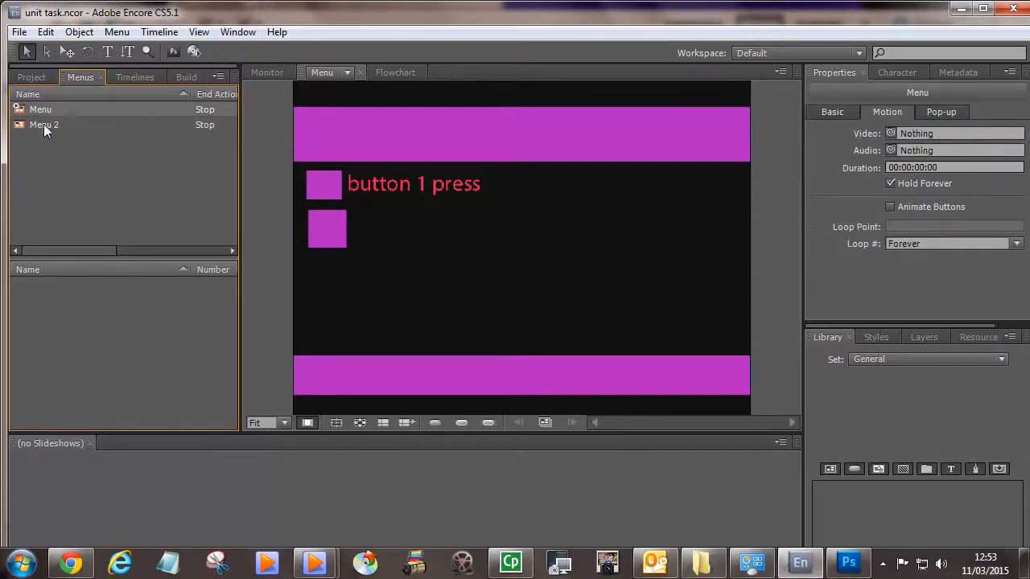
pyautogui.click(44, 124)
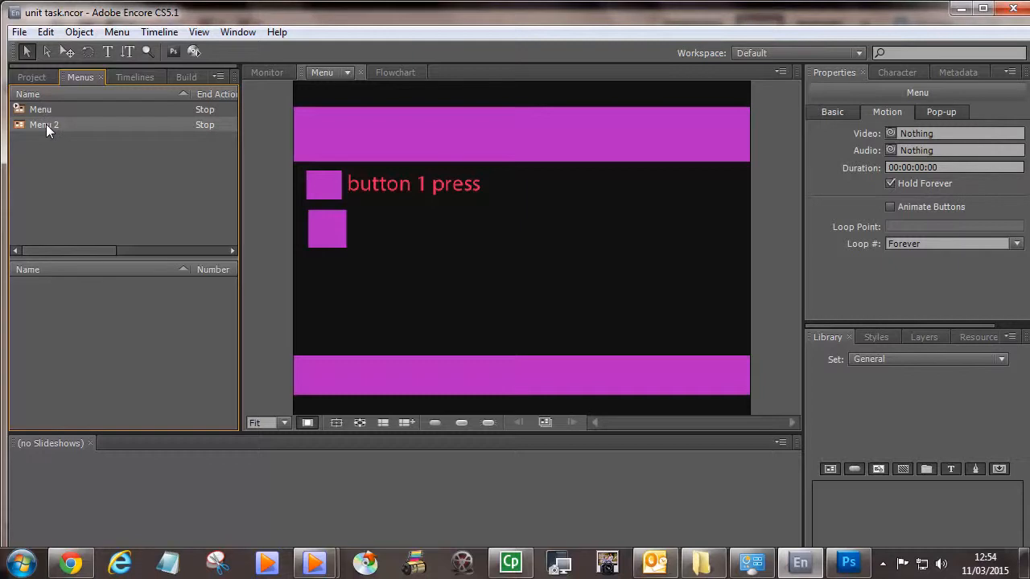
pyautogui.click(348, 72)
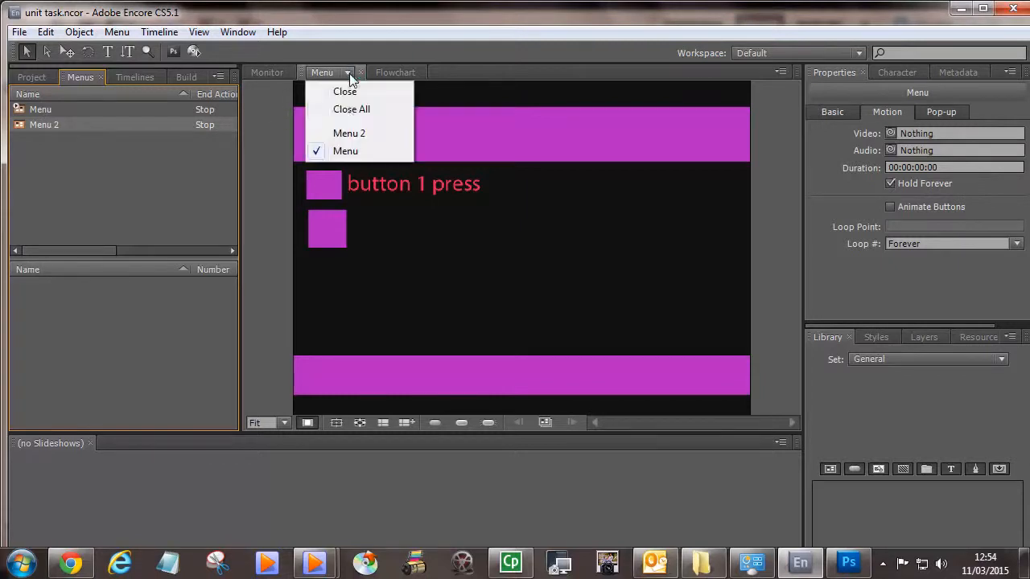
pyautogui.click(350, 133)
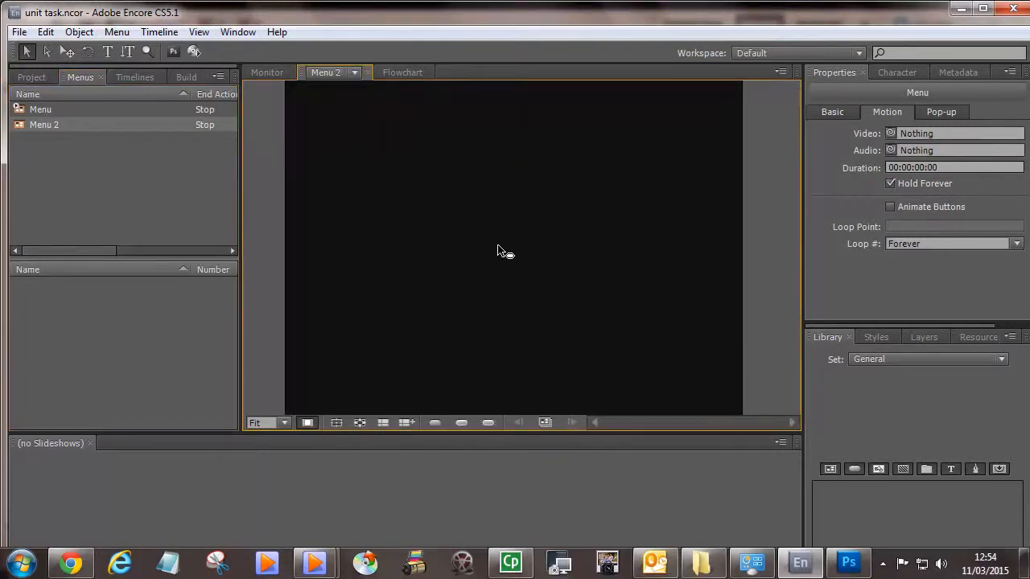
# - Examine how the disc and the two menus are connected in the flowchart, and return to the Menu 2 view
pyautogui.click(37, 111)
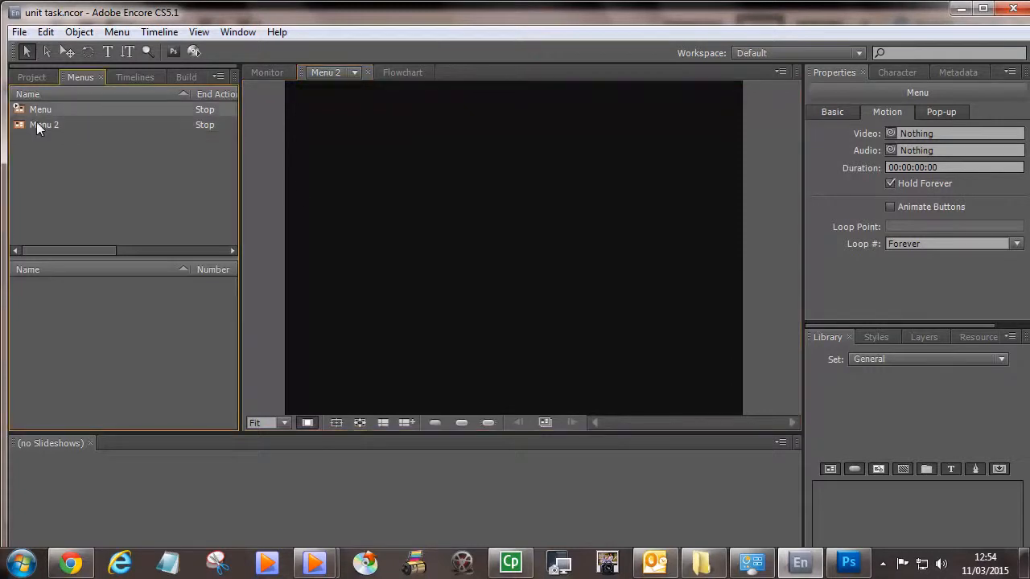
pyautogui.moveTo(39, 113); pyautogui.dragTo(392, 87)
pyautogui.click(407, 71)
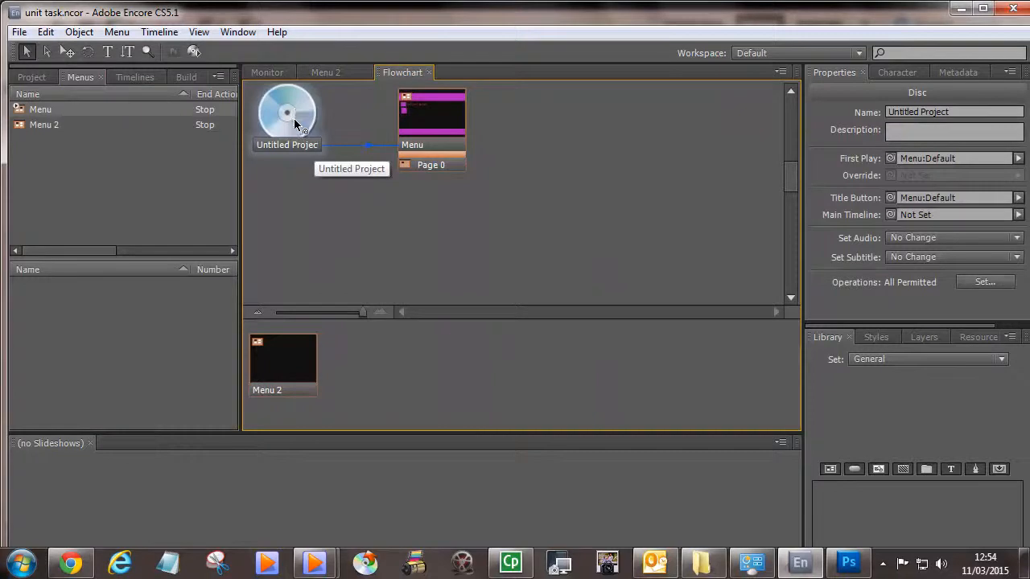
pyautogui.click(339, 74)
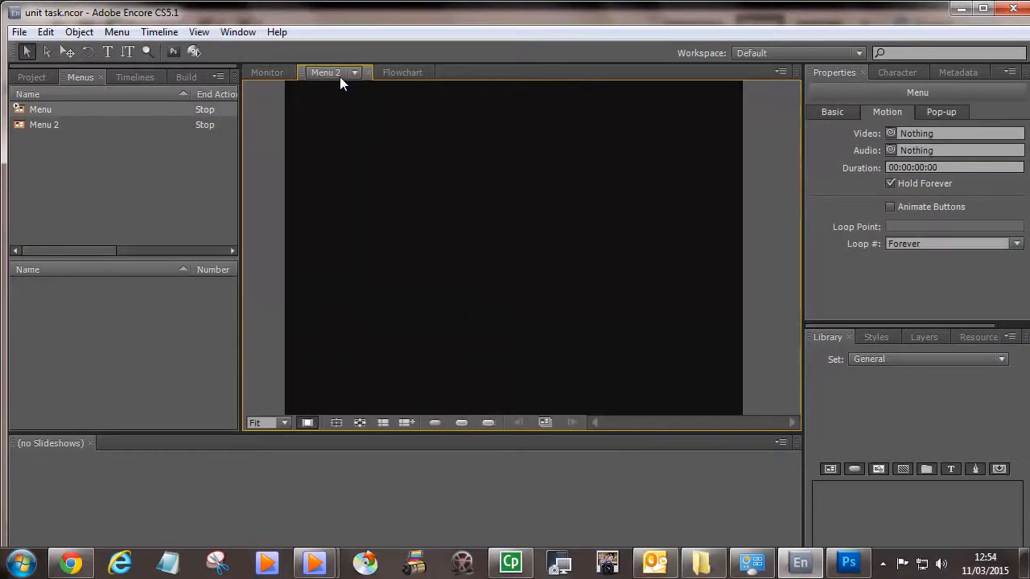
# - Open Menu 2 for editing in Photoshop and dismiss the pixel aspect ratio notice
pyautogui.rightClick(479, 192)
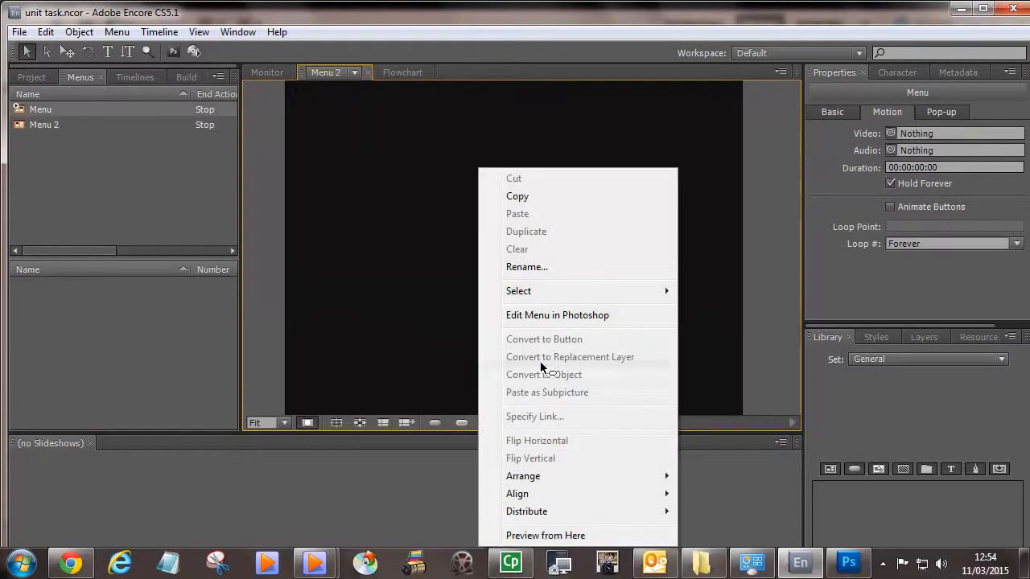
pyautogui.click(544, 317)
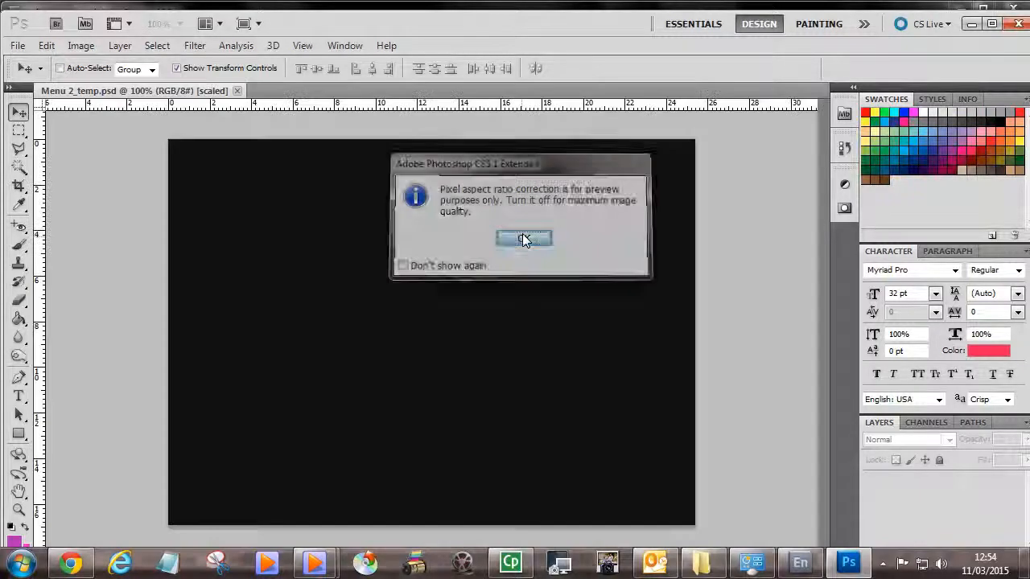
pyautogui.click(524, 239)
# - Open the image art and media logo.png from the Utility (D:) drive
pyautogui.click(17, 46)
pyautogui.click(32, 76)
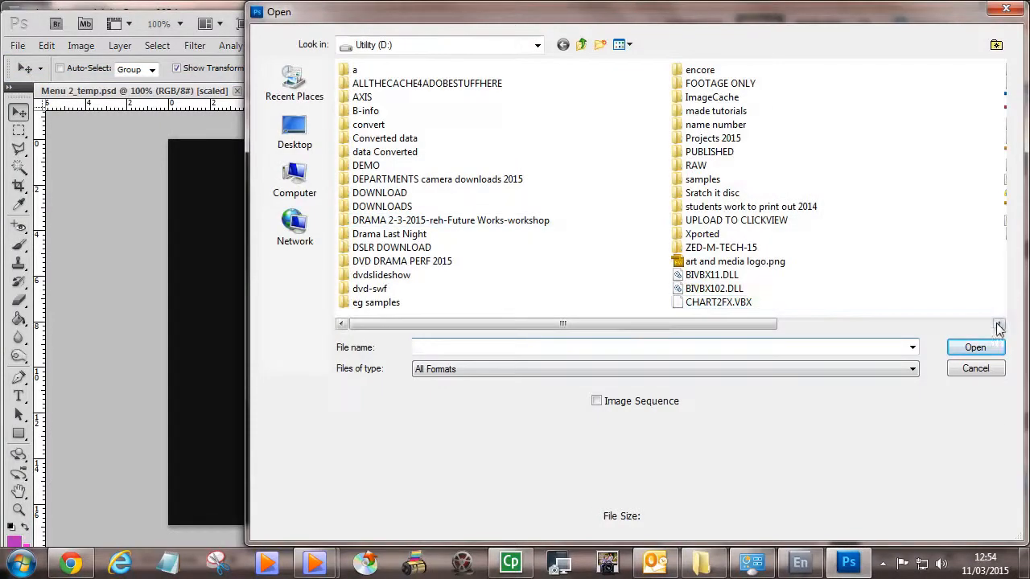
pyautogui.click(901, 262)
pyautogui.click(974, 348)
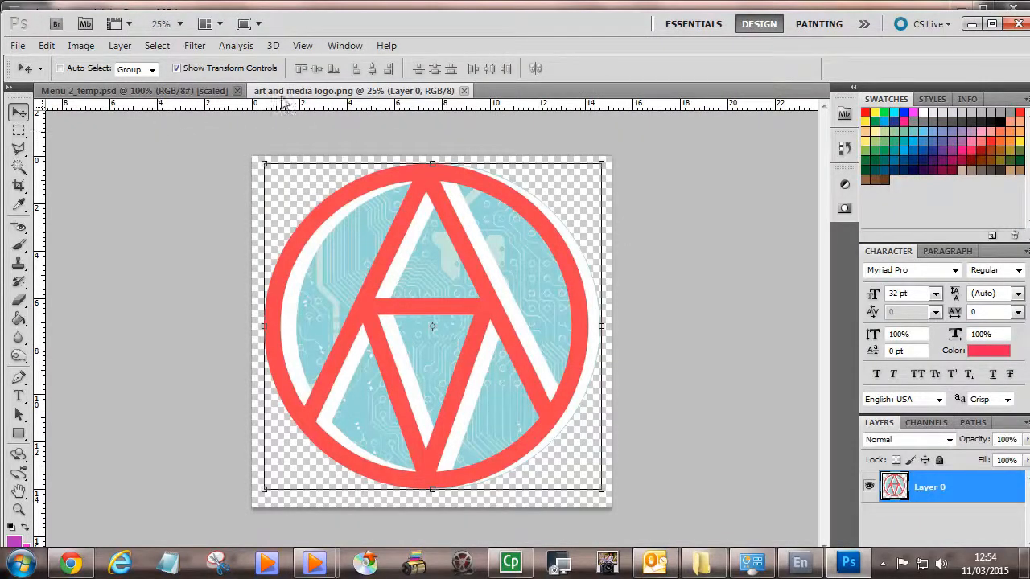
# - Copy the logo into Menu 2_temp.psd, close the logo file, and reposition the logo layer so it covers the whole canvas
pyautogui.moveTo(285, 91); pyautogui.dragTo(376, 168)
pyautogui.moveTo(390, 238); pyautogui.dragTo(265, 276)
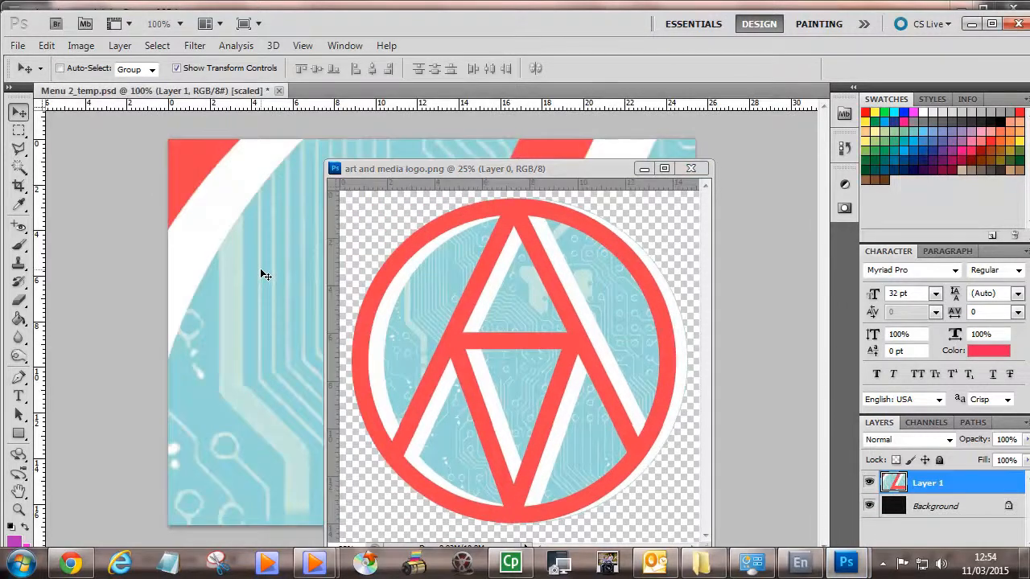
pyautogui.click(690, 168)
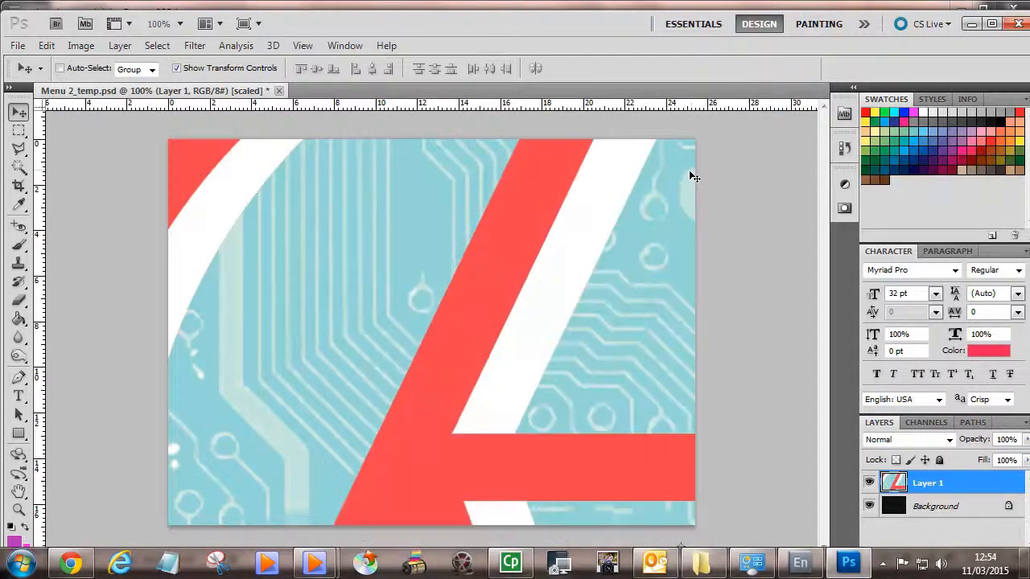
pyautogui.moveTo(531, 472); pyautogui.dragTo(649, 480)
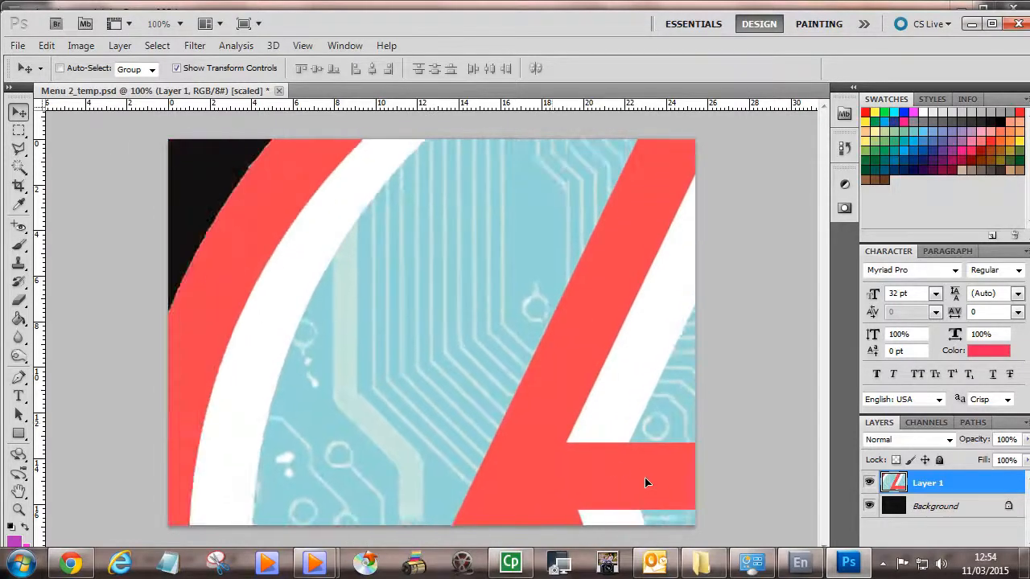
pyautogui.moveTo(356, 310); pyautogui.dragTo(265, 222)
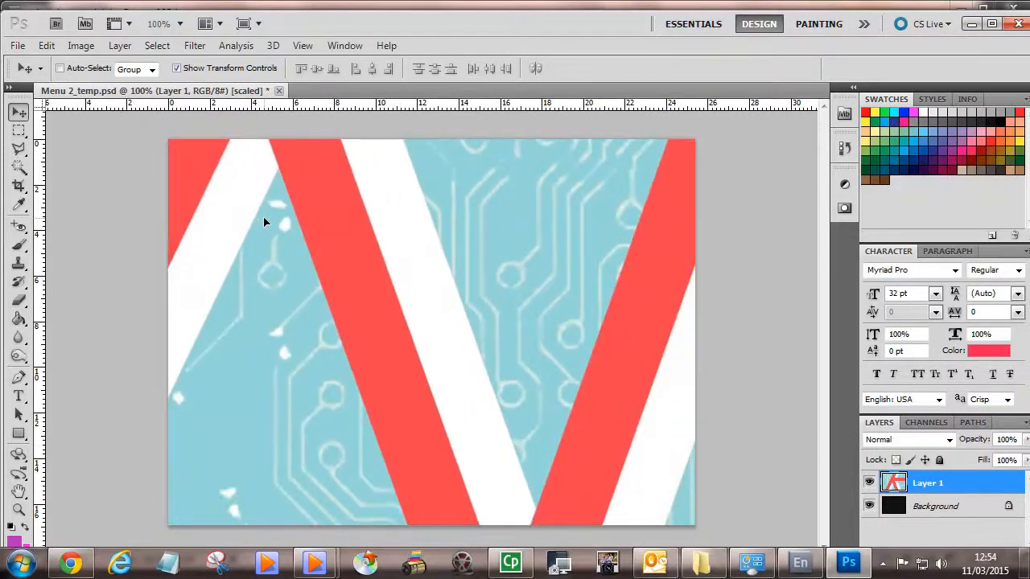
# - Save and close Menu 2_temp.psd with Maximize Compatibility on, and switch back to Adobe Encore
pyautogui.click(280, 90)
pyautogui.click(476, 233)
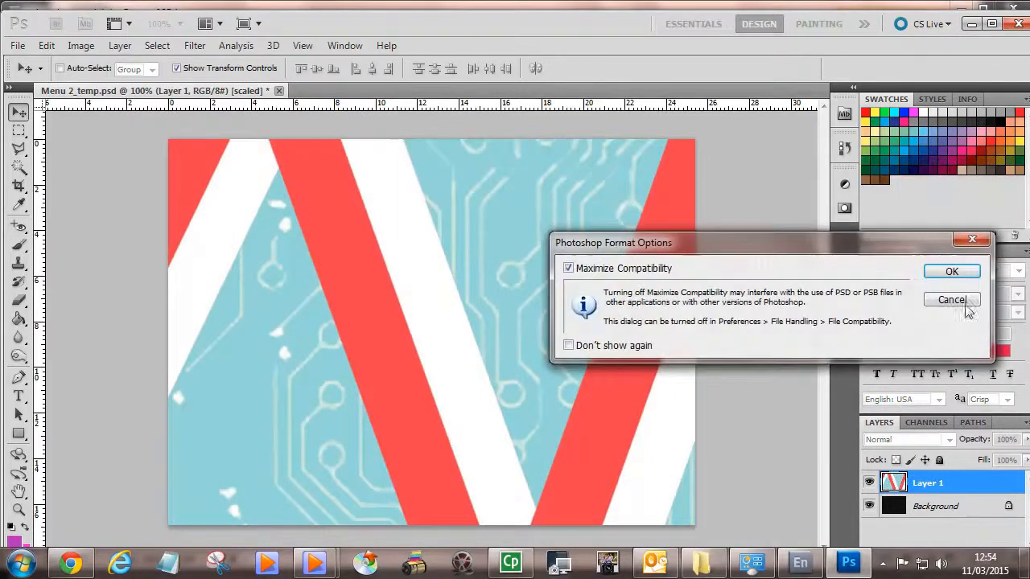
pyautogui.click(952, 271)
pyautogui.click(801, 562)
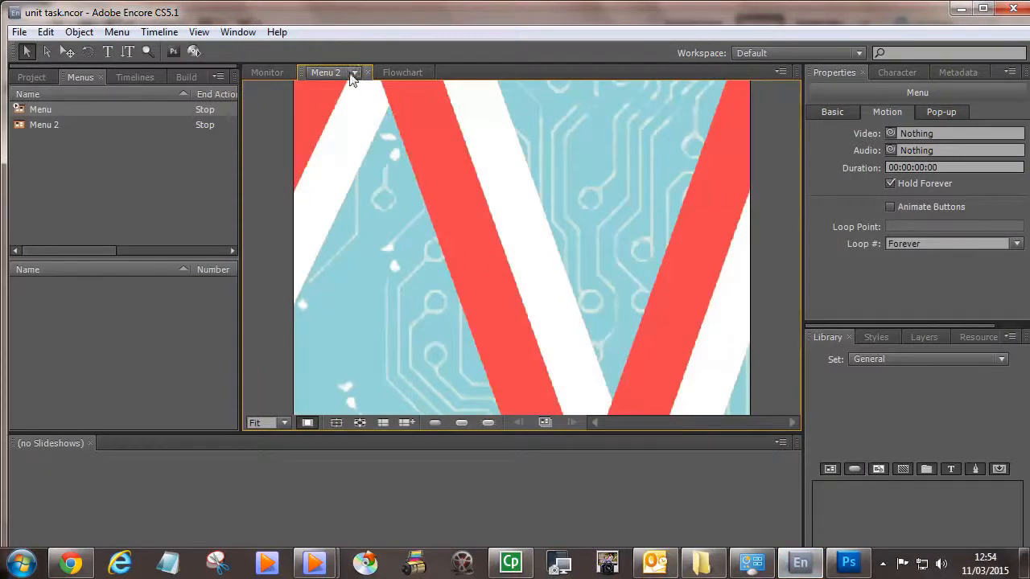
# - Add the text "back button" to Menu 2 and move it up near the menu's upper edge, over the red stripe
pyautogui.click(108, 55)
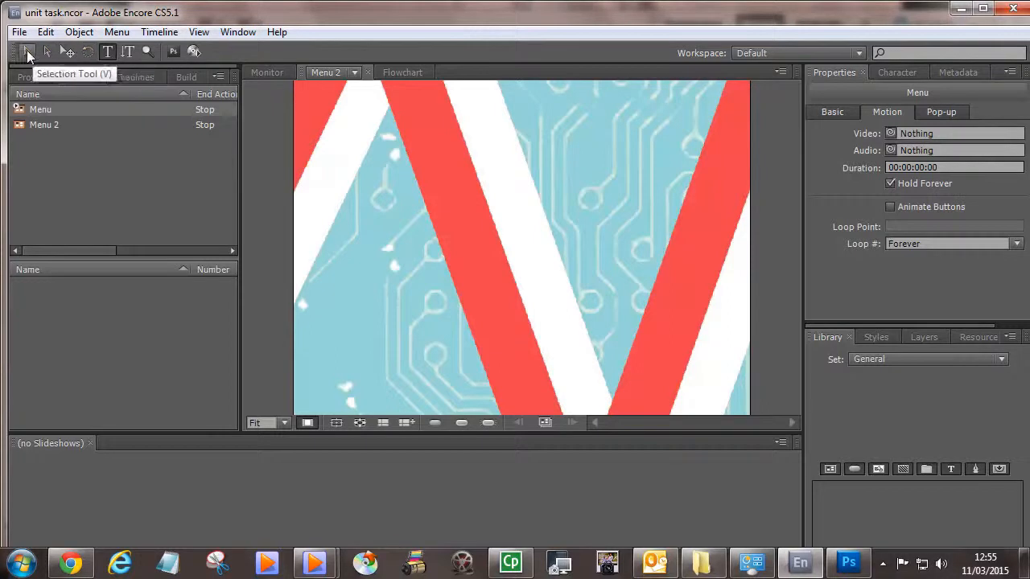
pyautogui.click(105, 54)
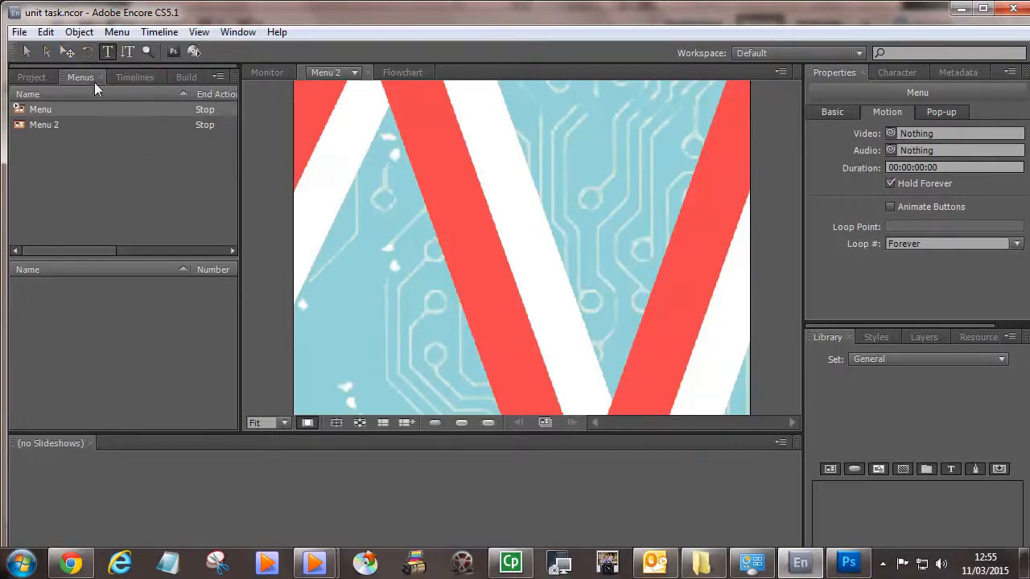
pyautogui.click(368, 291)
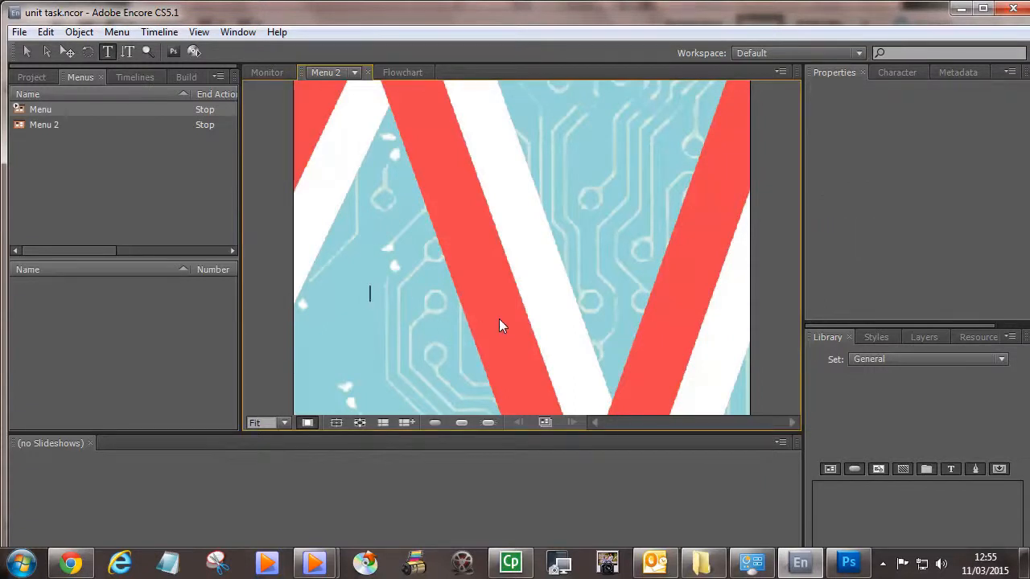
pyautogui.write('back button')
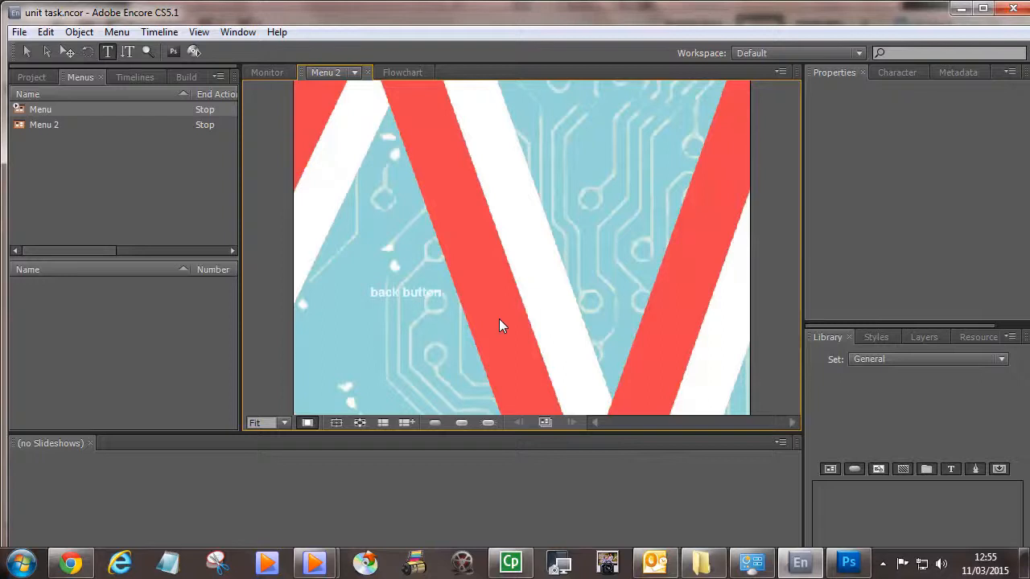
pyautogui.click(46, 51)
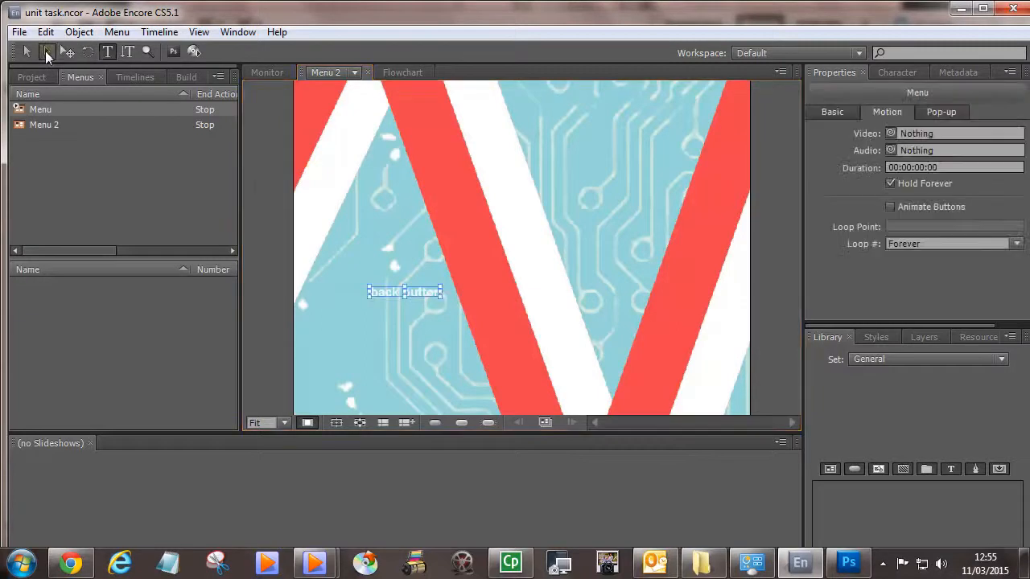
pyautogui.moveTo(430, 296); pyautogui.dragTo(445, 115)
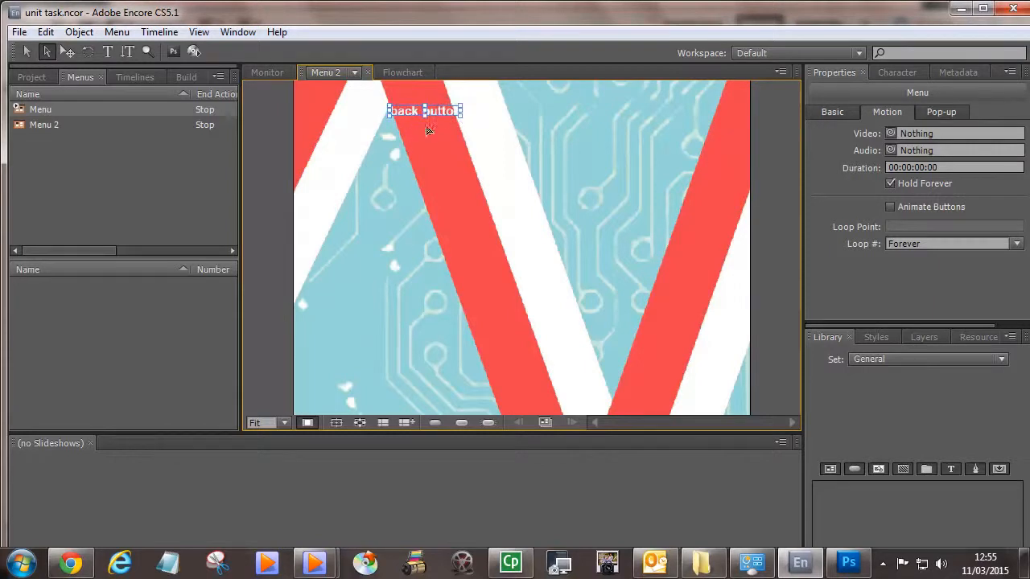
# - Convert the "back button" text to a button and link it to the first menu's default
pyautogui.rightClick(447, 113)
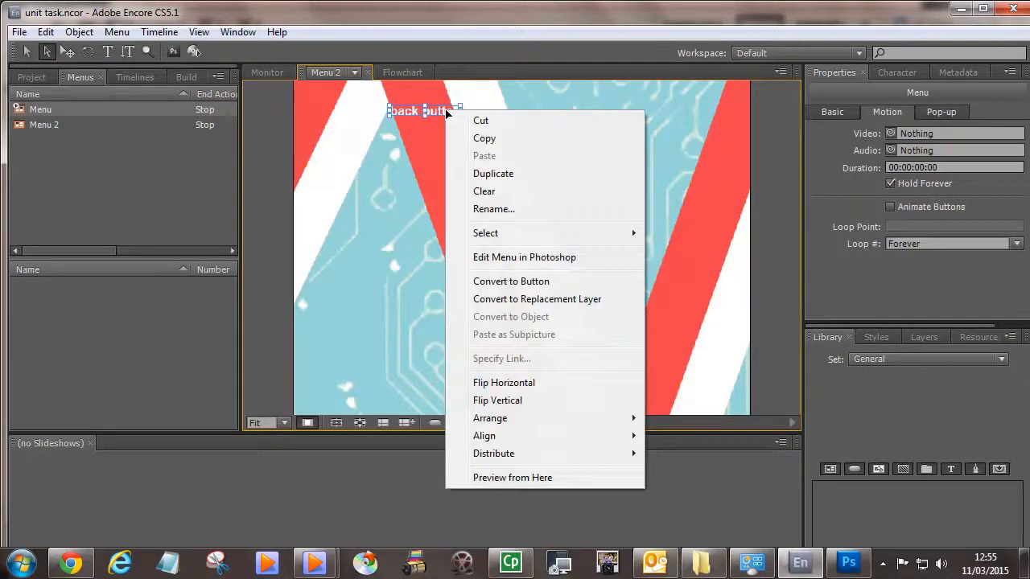
pyautogui.click(527, 281)
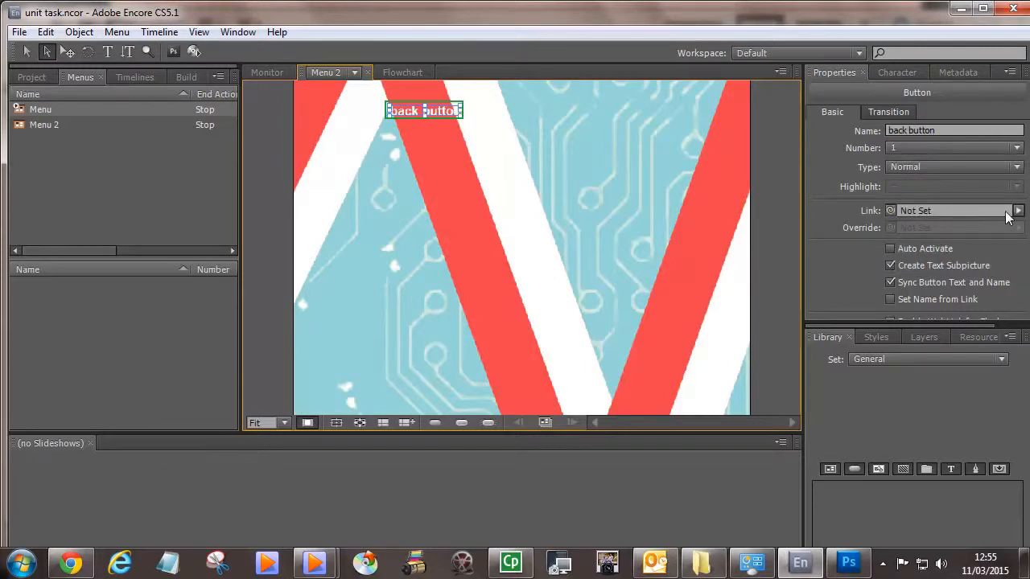
pyautogui.moveTo(894, 212); pyautogui.dragTo(44, 110)
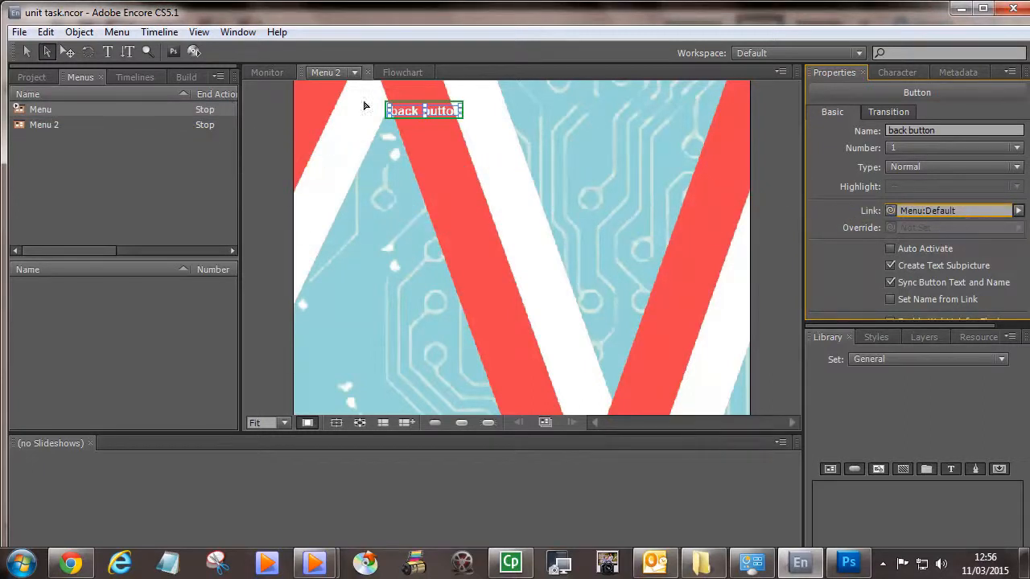
# - Display the first menu and convert its "button 1 press" text to a button
pyautogui.click(355, 73)
pyautogui.click(350, 153)
pyautogui.click(414, 192)
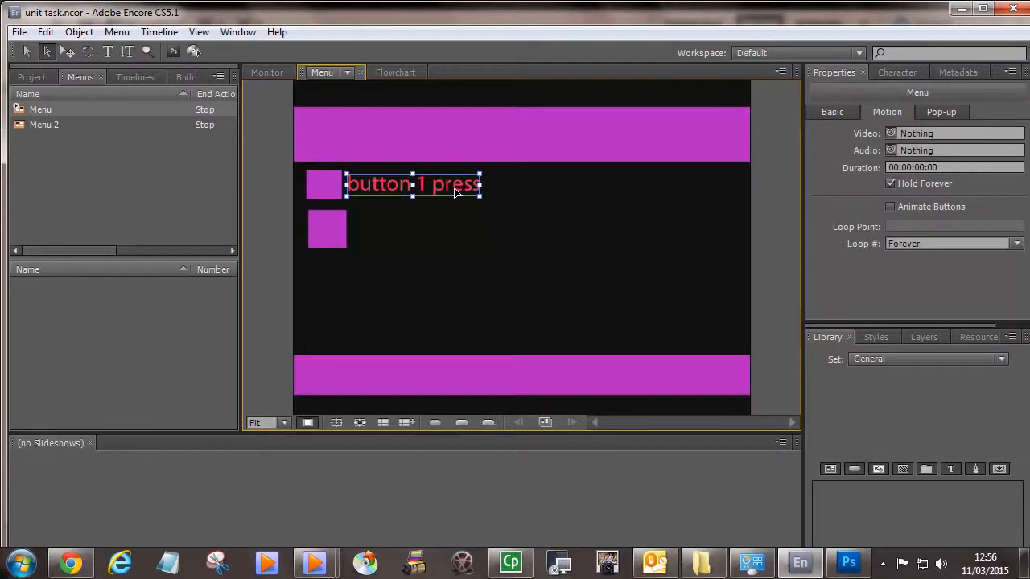
pyautogui.rightClick(454, 191)
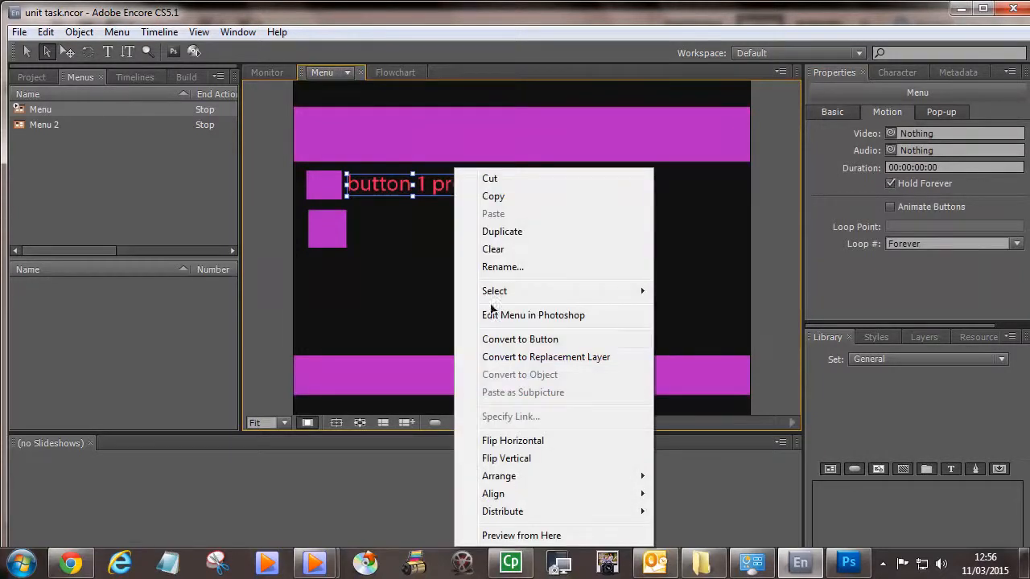
pyautogui.click(515, 341)
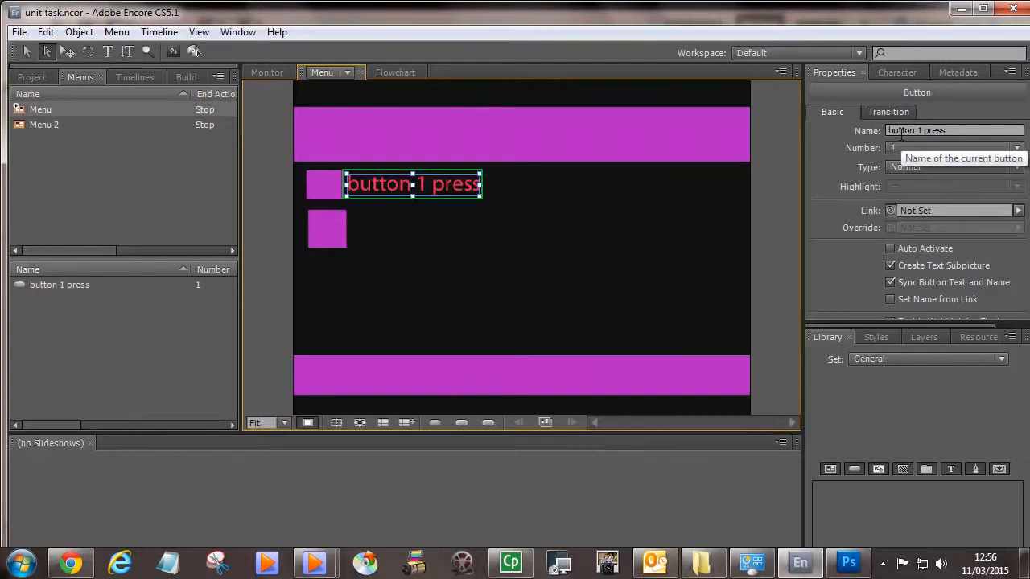
# - Link the "button 1 press" button to Menu 2's default, and leave the link options closed
pyautogui.click(1018, 211)
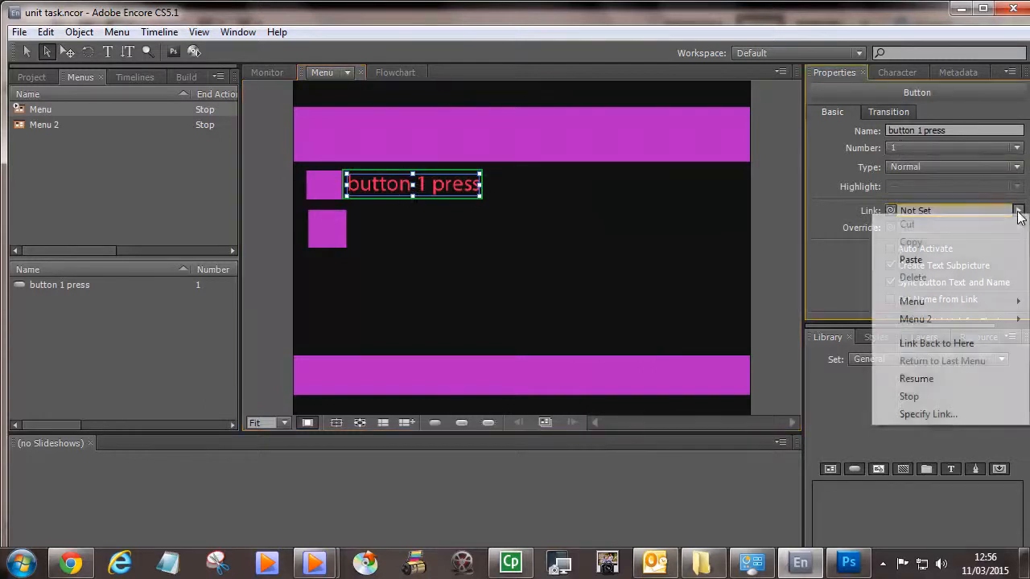
pyautogui.moveTo(975, 320)
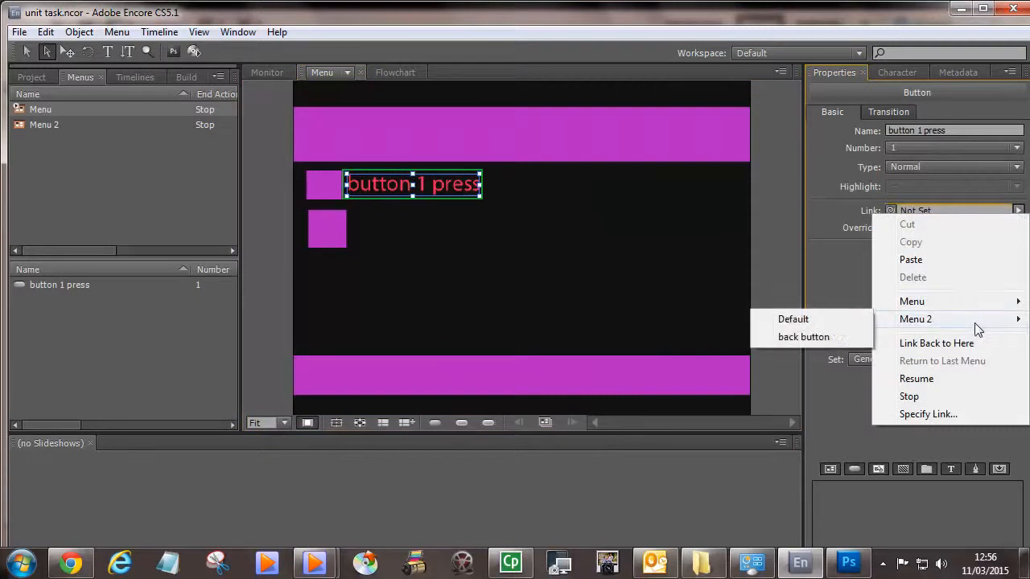
pyautogui.click(808, 320)
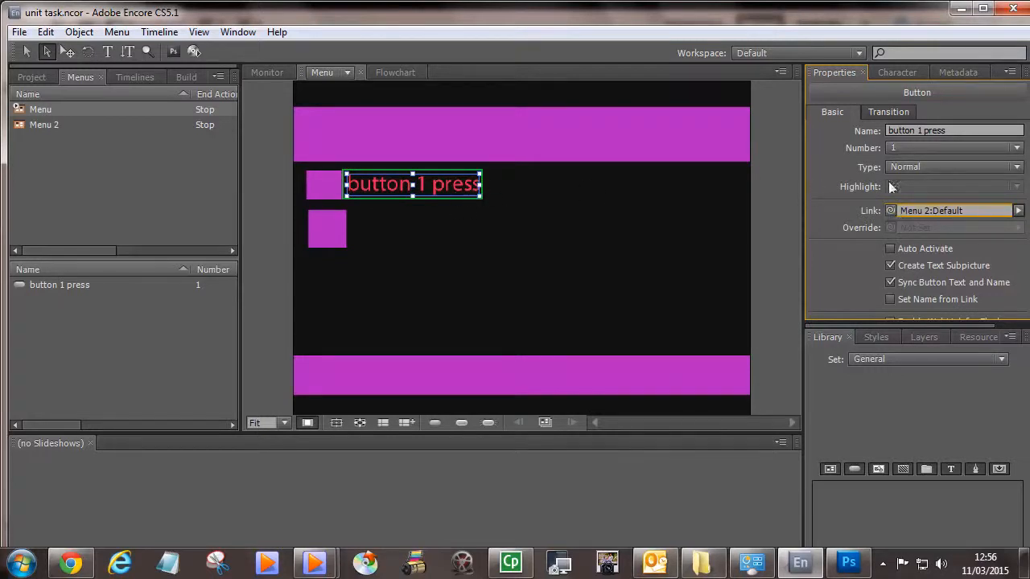
pyautogui.click(1019, 211)
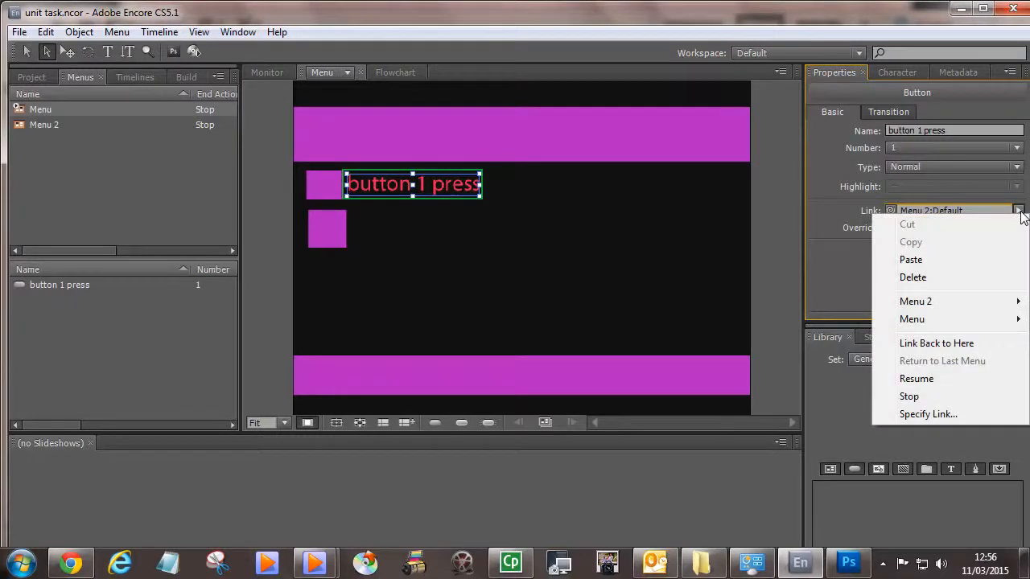
pyautogui.click(778, 125)
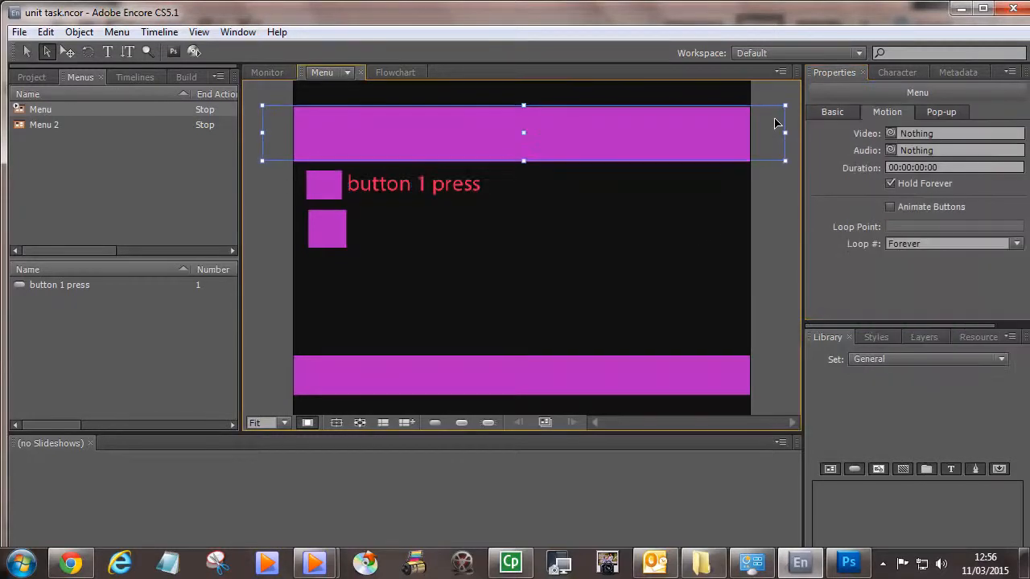
# - Preview the project, test the "button 1 press" and "back button" links between the two menus repeatedly, and close the preview
pyautogui.click(193, 53)
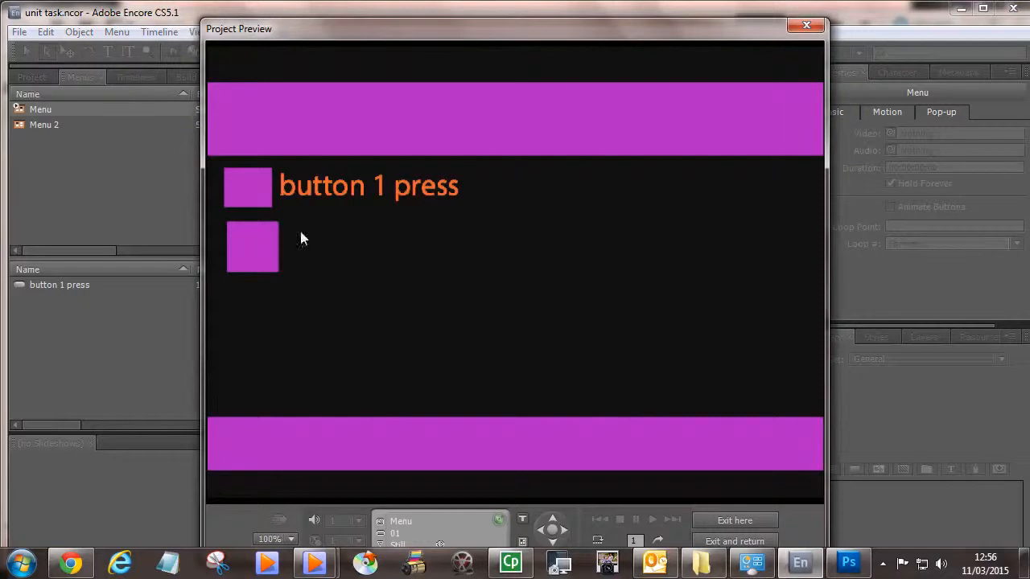
pyautogui.click(371, 196)
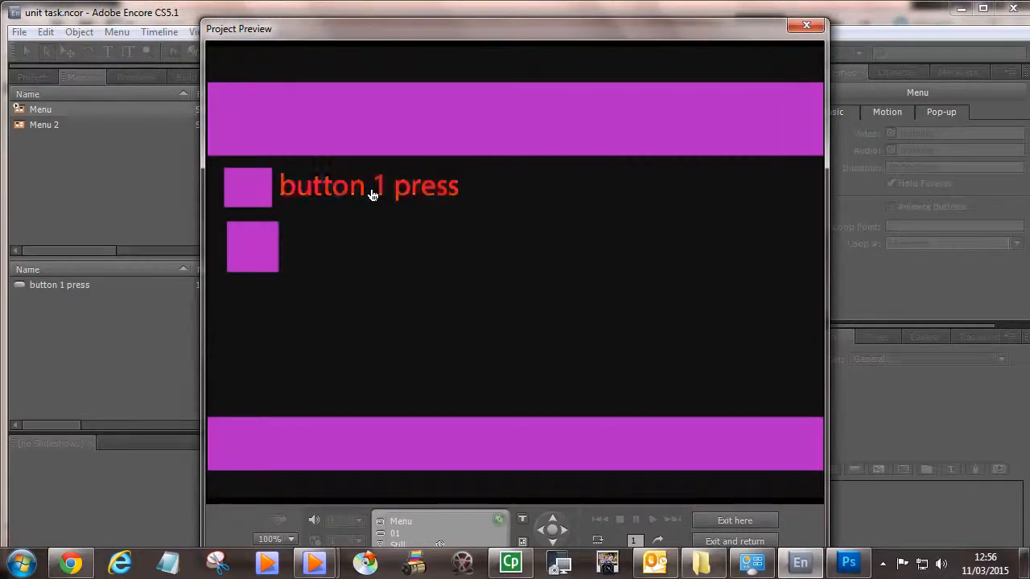
pyautogui.click(371, 196)
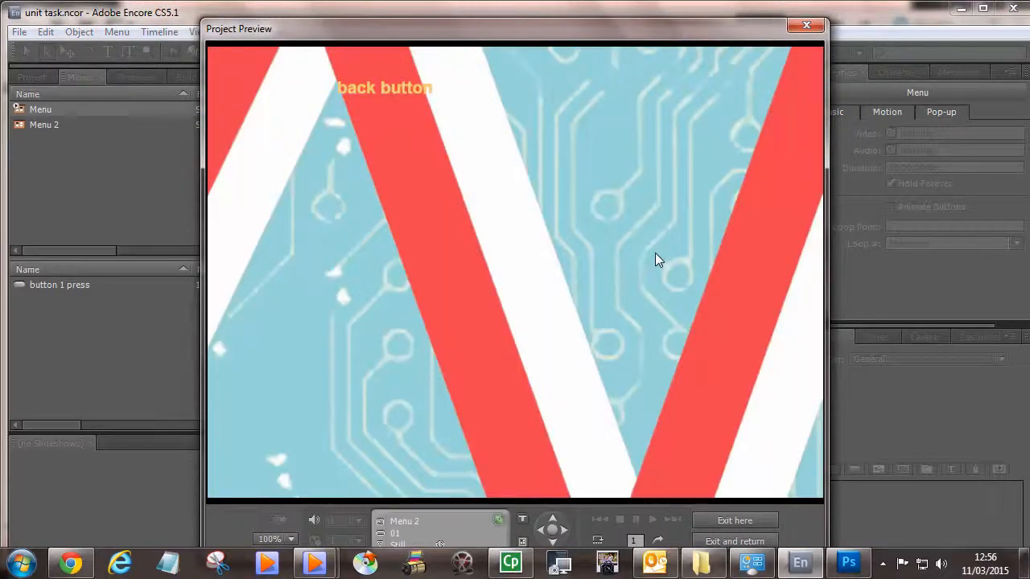
pyautogui.click(388, 82)
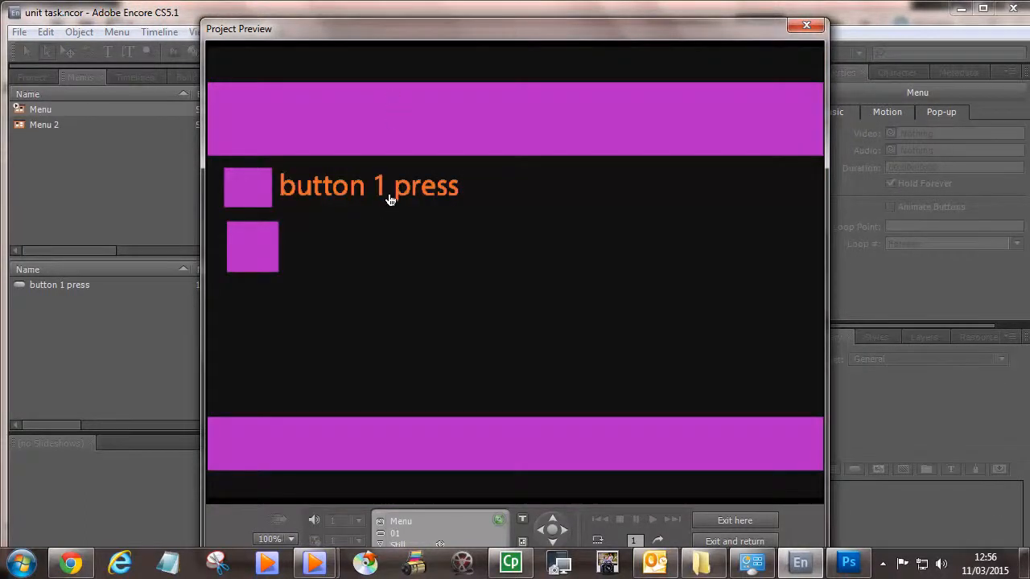
pyautogui.click(391, 201)
pyautogui.click(380, 94)
pyautogui.click(368, 193)
pyautogui.click(388, 90)
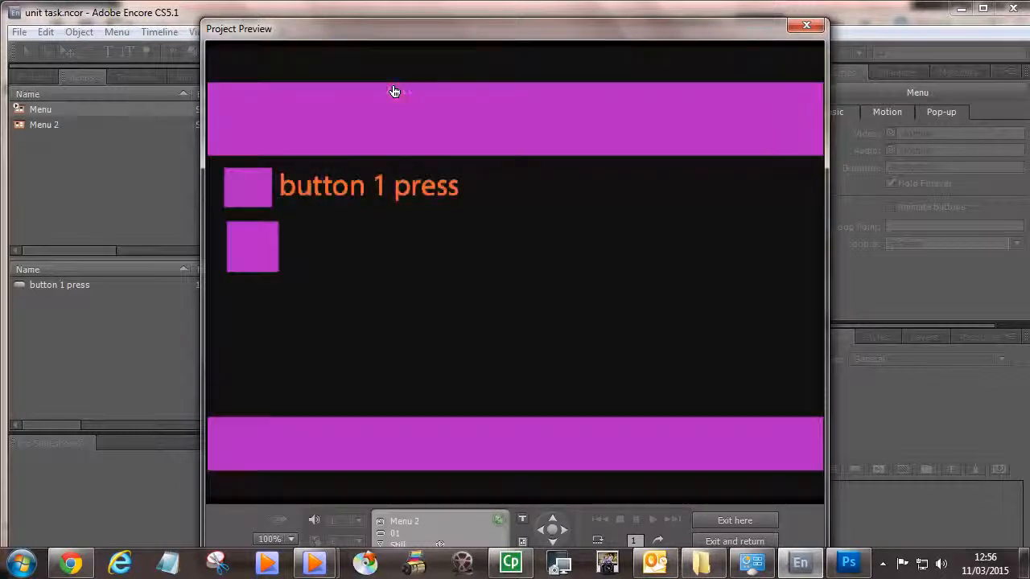
pyautogui.click(373, 194)
pyautogui.click(808, 25)
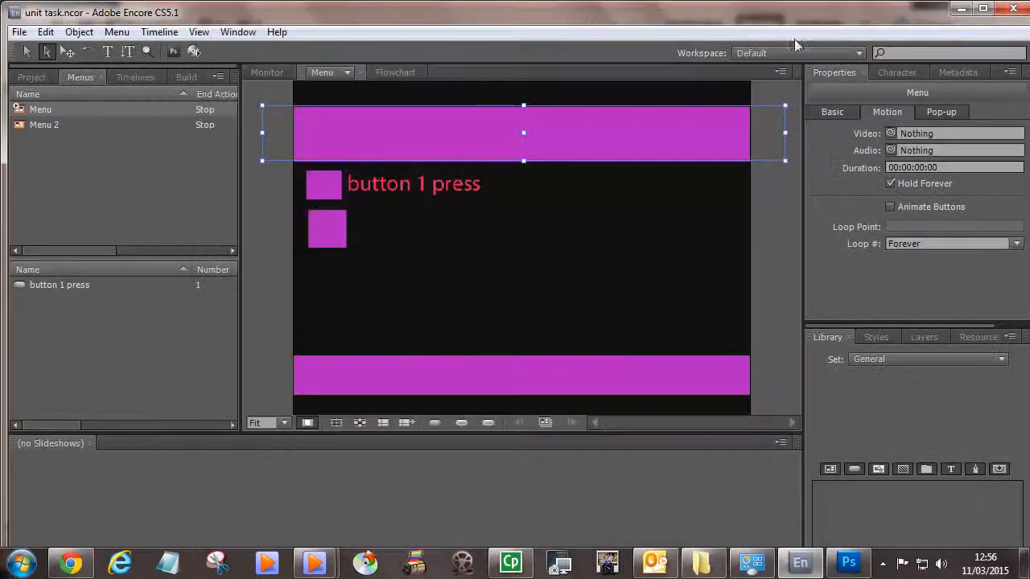